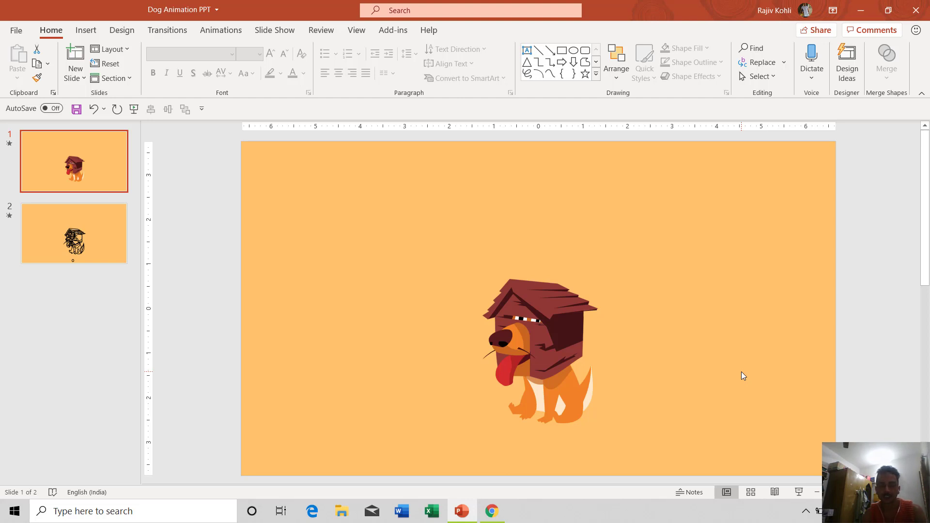
- Browse the Dribbble and Pinterest countdown animations, then view PowerPoint's account and product information
left_click(499, 512)
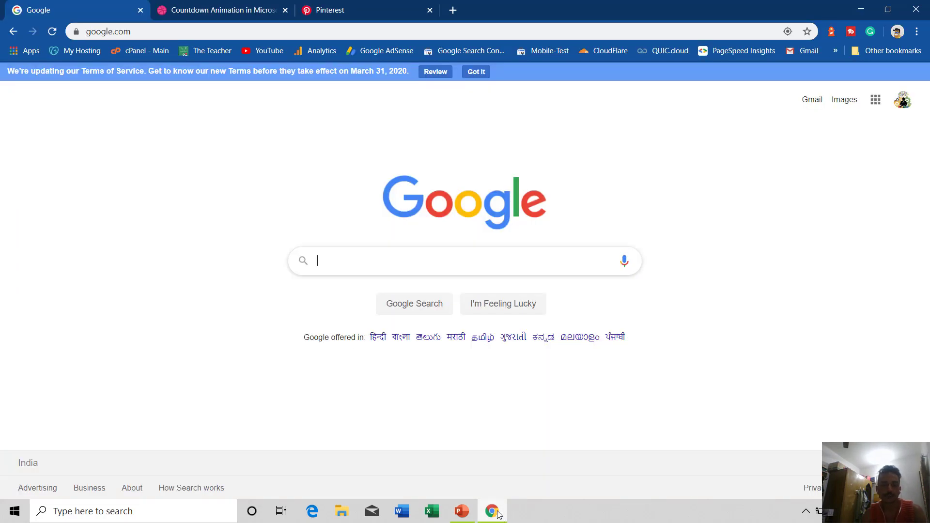
left_click(237, 13)
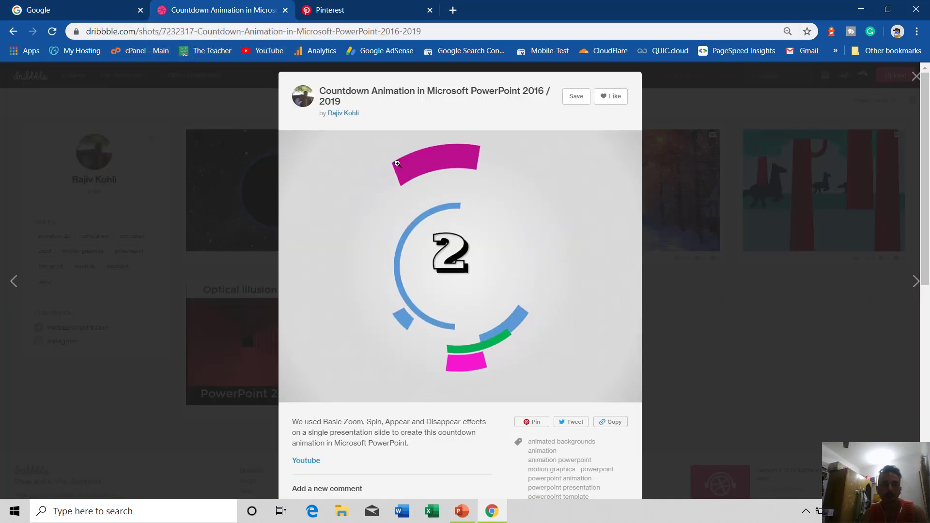
left_click(359, 6)
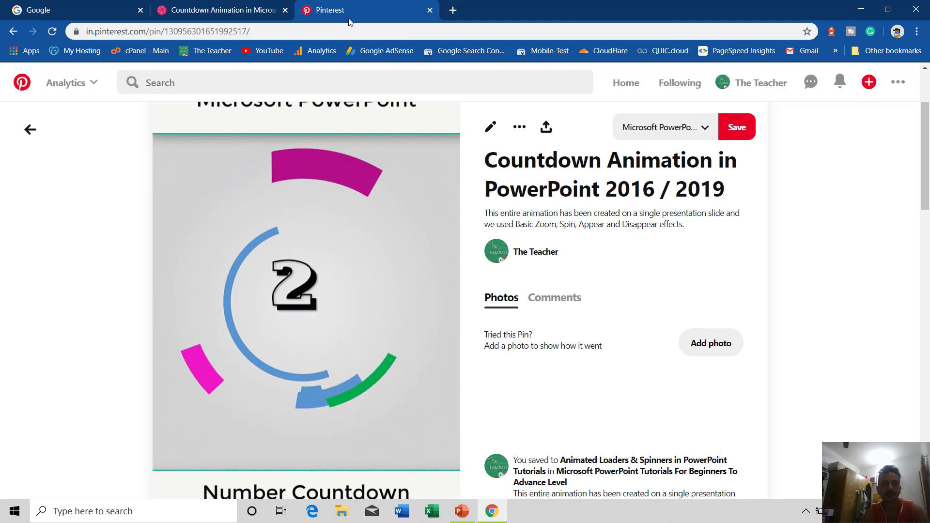
key("alt+Tab")
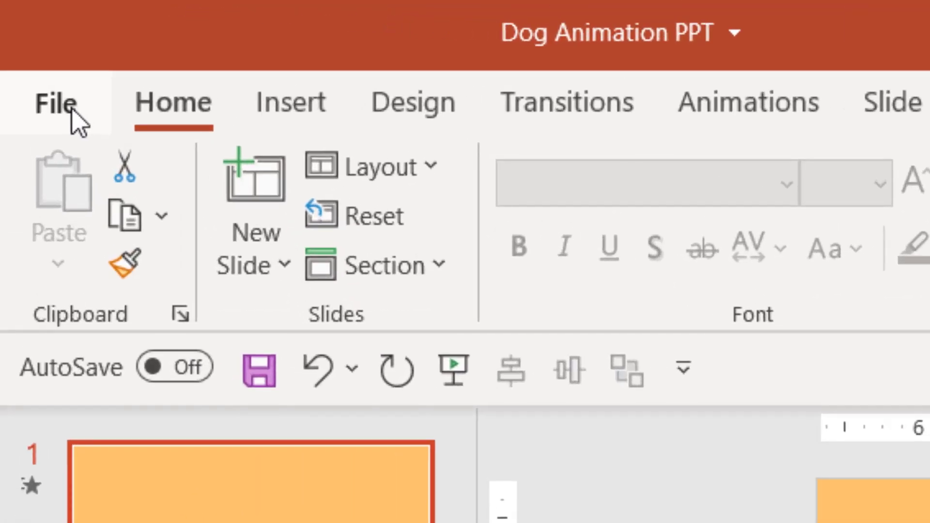
left_click(71, 111)
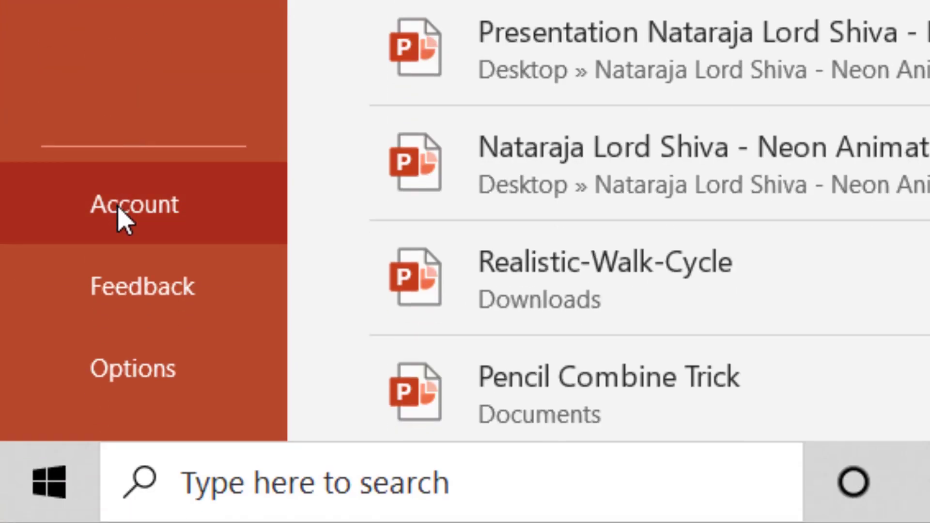
left_click(118, 209)
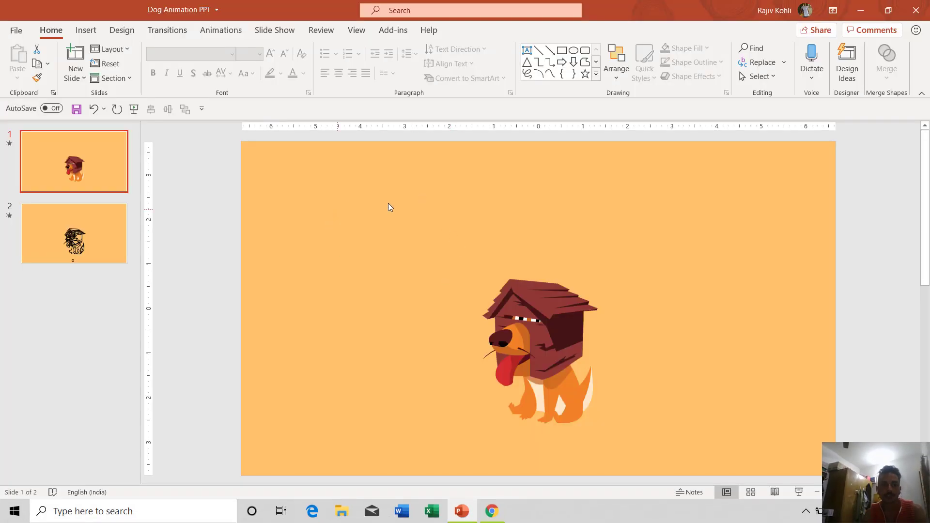
- Preview the slide show, then set up an animated GIF export at Extra Large 1080p quality
left_click(799, 493)
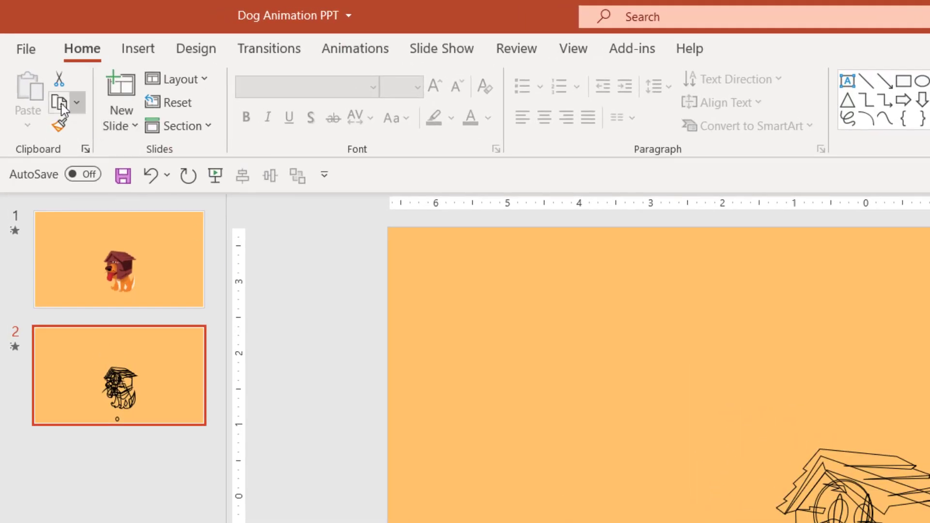
left_click(24, 47)
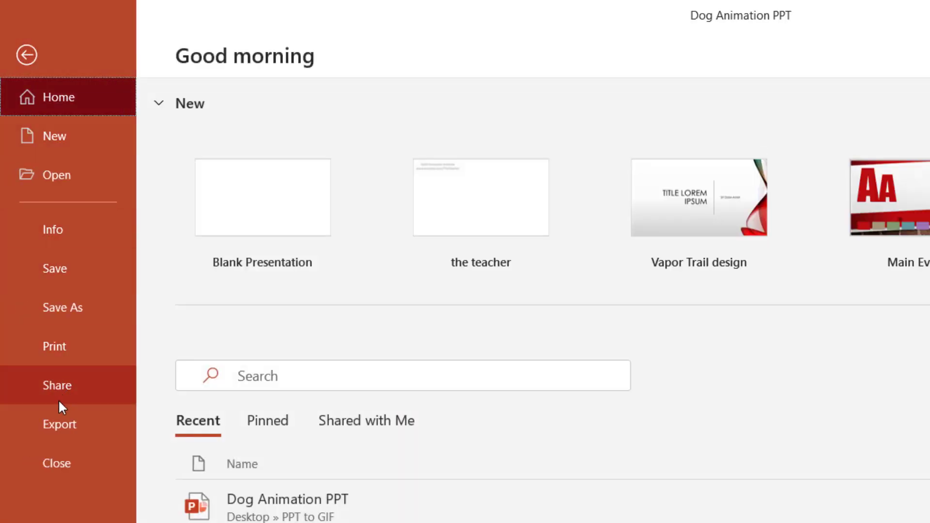
left_click(51, 418)
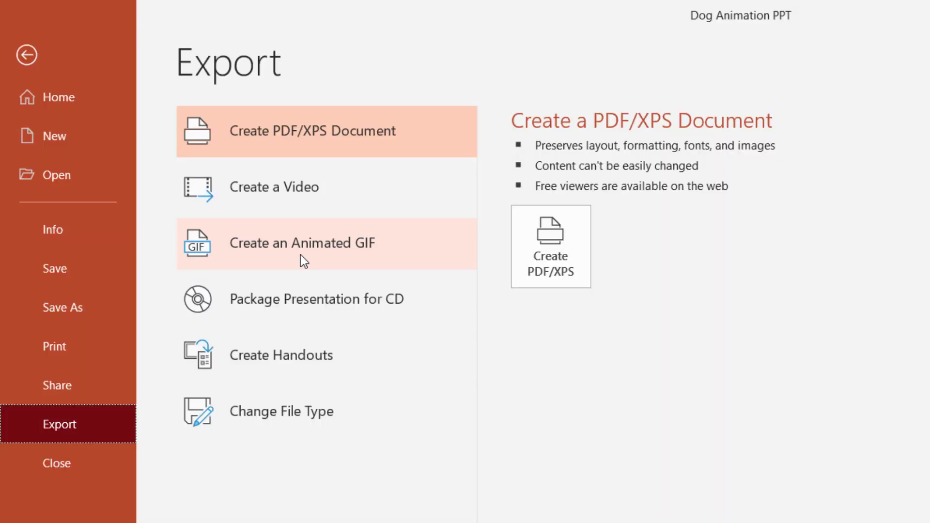
left_click(304, 261)
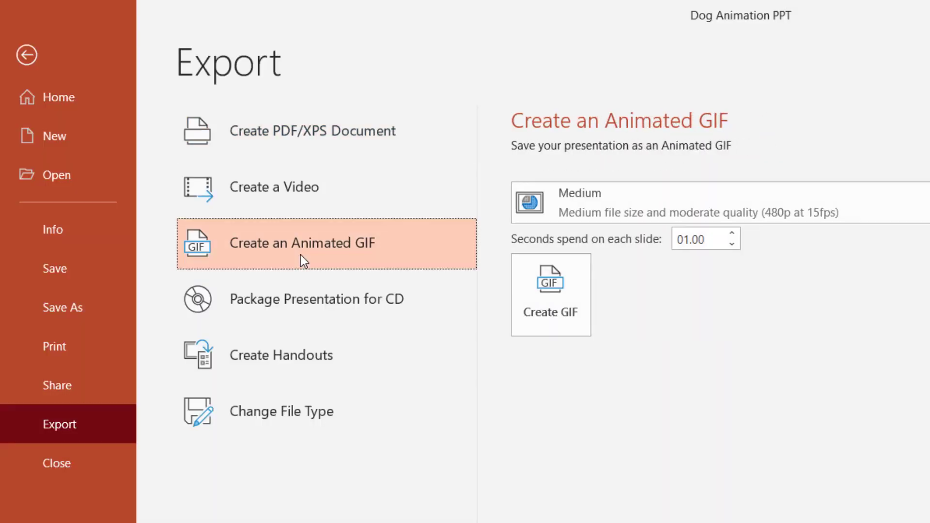
left_click(907, 213)
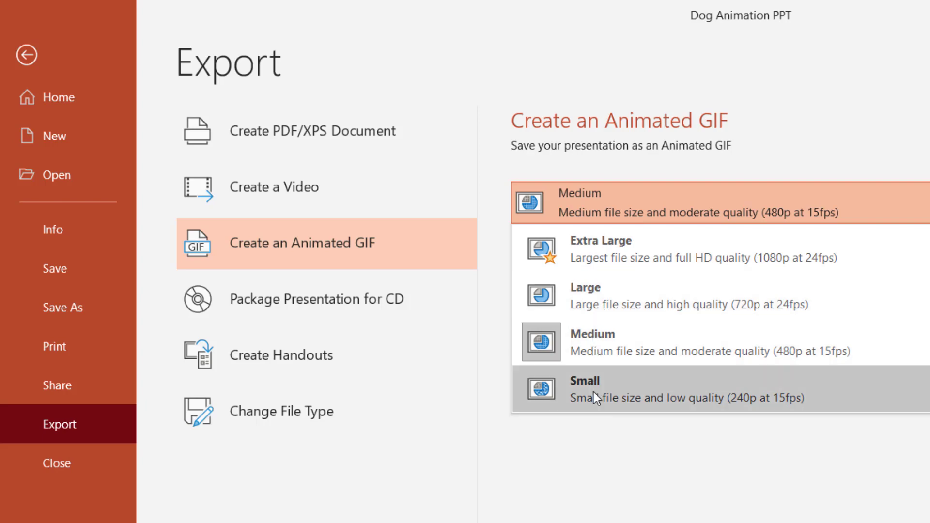
left_click(627, 261)
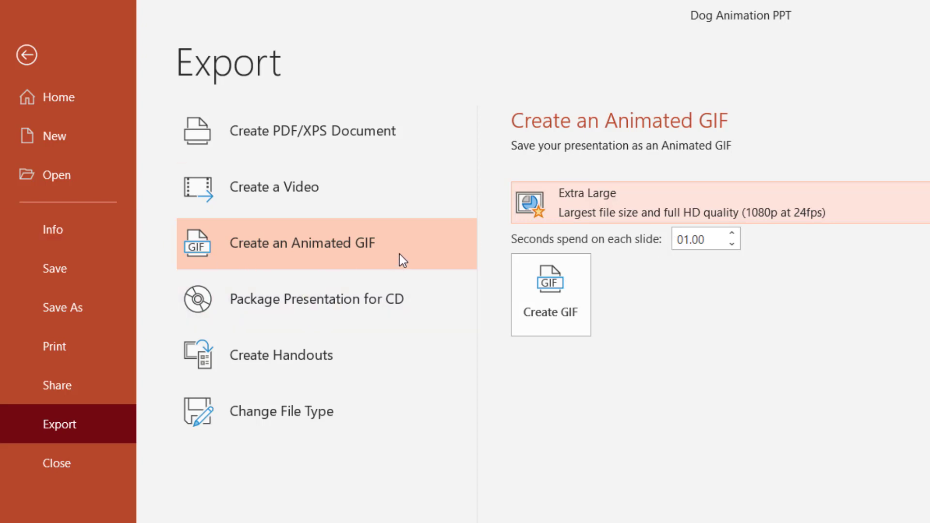
- Create the Extra Large GIF and save it as Dog Animation PPT on the Desktop
left_click(568, 314)
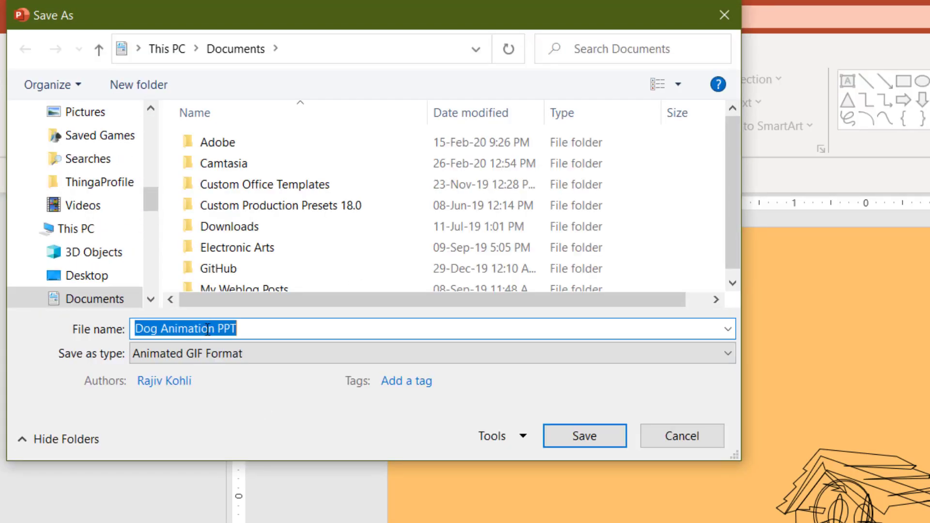
left_click_drag(150, 196, 157, 102)
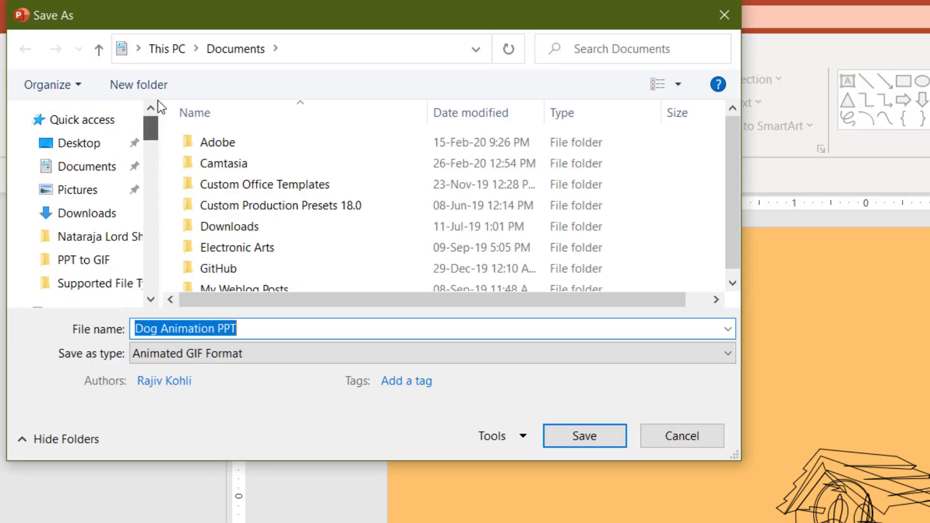
left_click(73, 142)
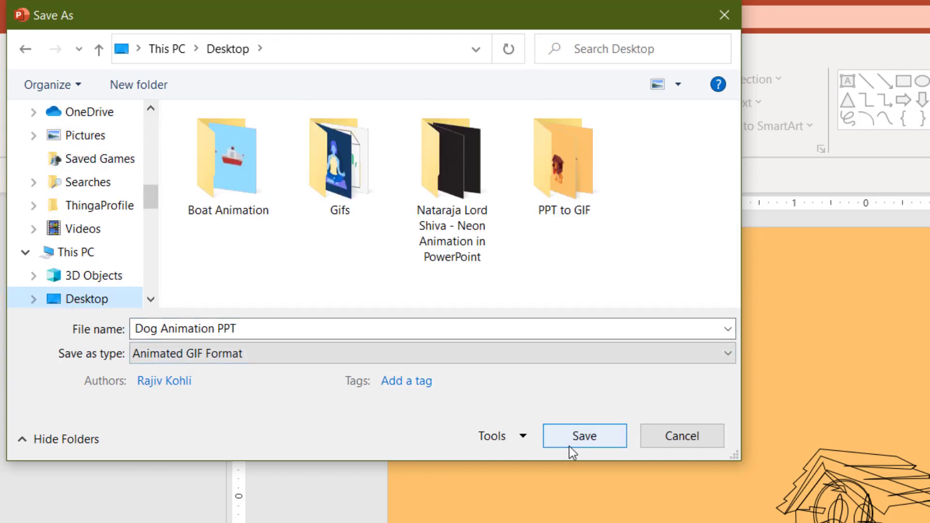
left_click(574, 439)
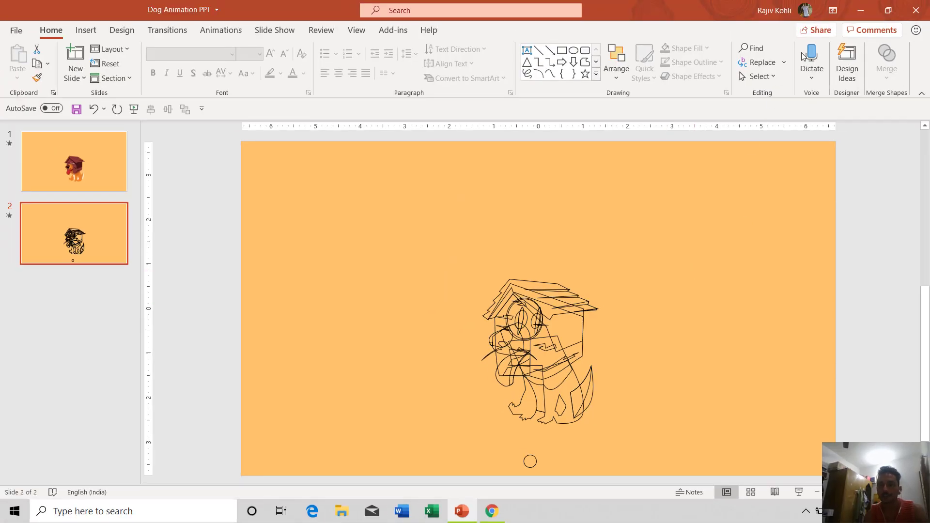
- Minimise PowerPoint and the browser, play Dog Animation PPT.gif in Photos, then close Photos
left_click(860, 10)
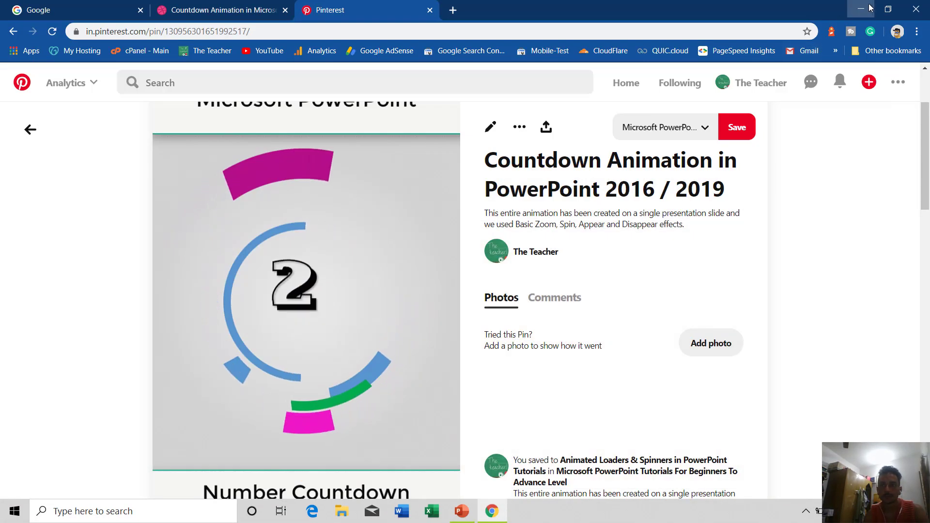
left_click(874, 7)
left_click(108, 187)
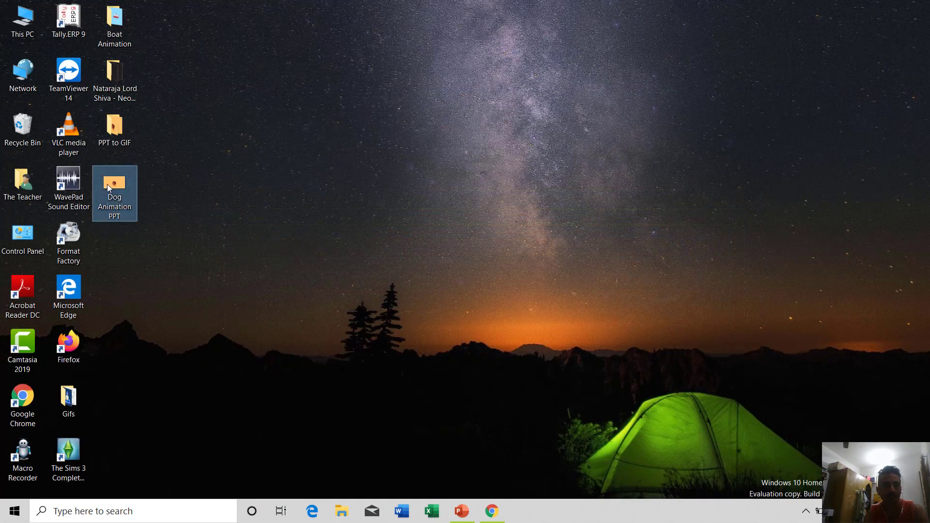
double_click(118, 196)
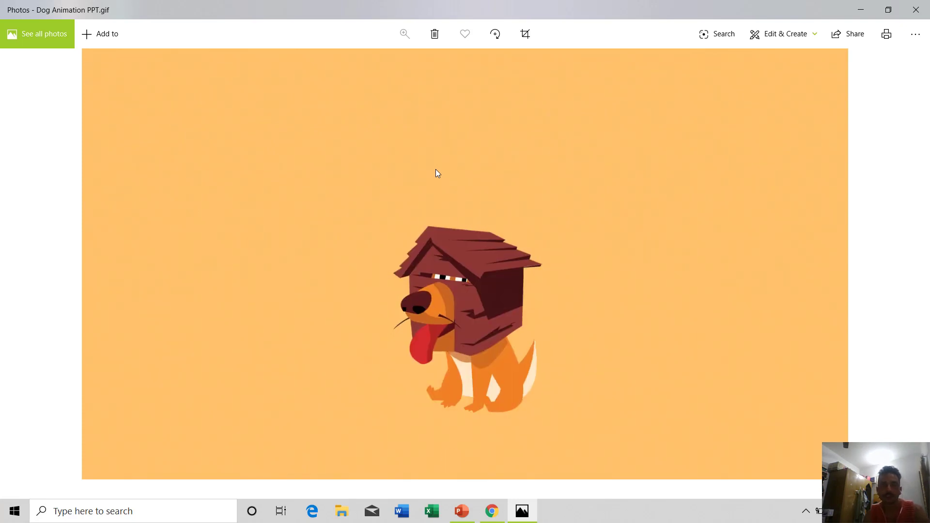
left_click(915, 10)
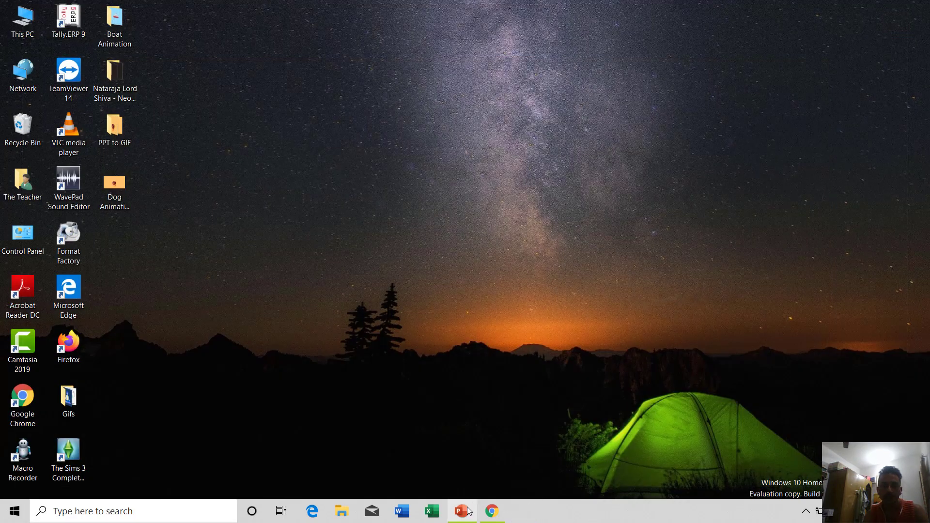
- Back in PowerPoint, reopen the Create an Animated GIF export and its quality size list
left_click(464, 508)
left_click(16, 31)
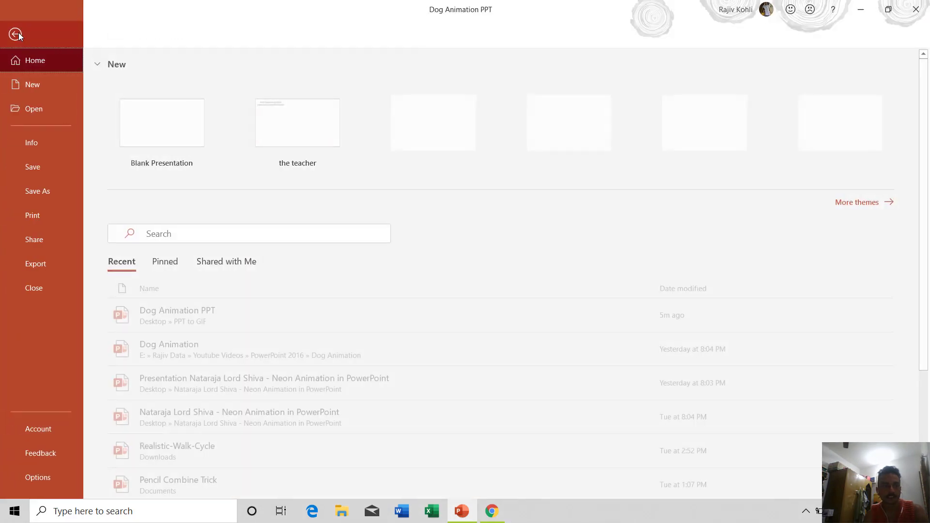
left_click(35, 268)
left_click(202, 159)
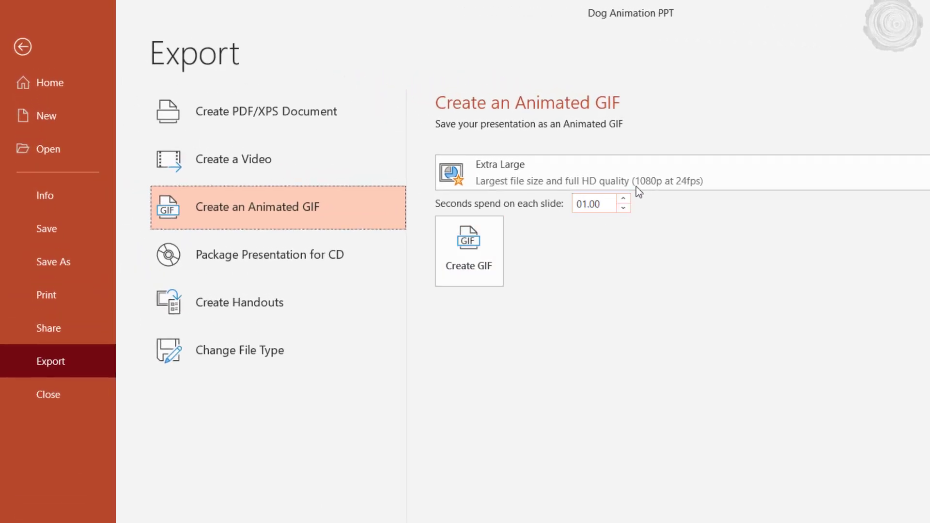
left_click(641, 175)
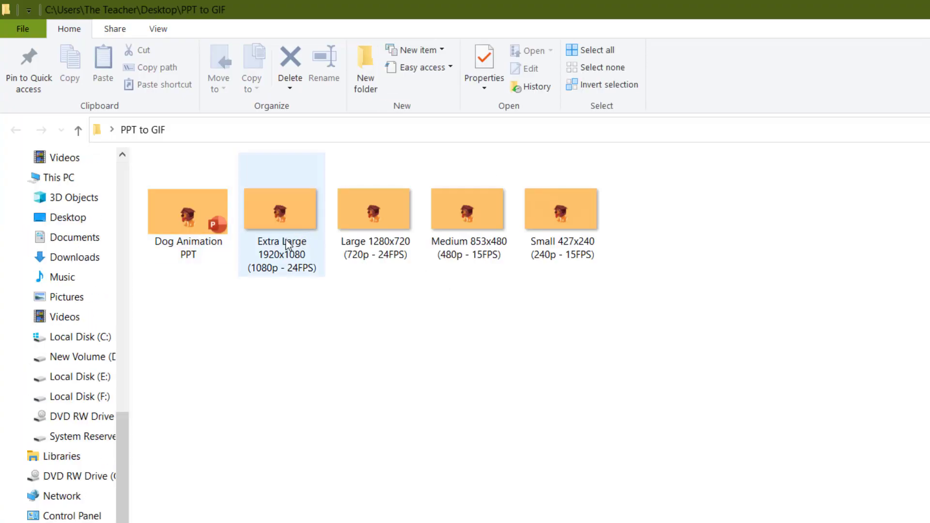
- Read the Medium 853x480 and Small 427x240 GIF details, select all four GIFs, then pick Extra Large 1920x1080
mouse_move(295, 240)
mouse_move(286, 258)
mouse_move(278, 282)
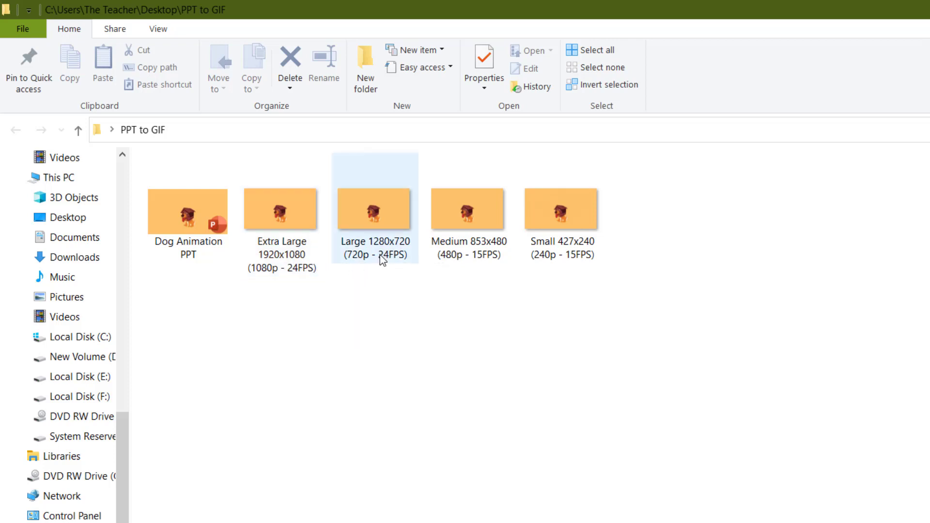
mouse_move(381, 252)
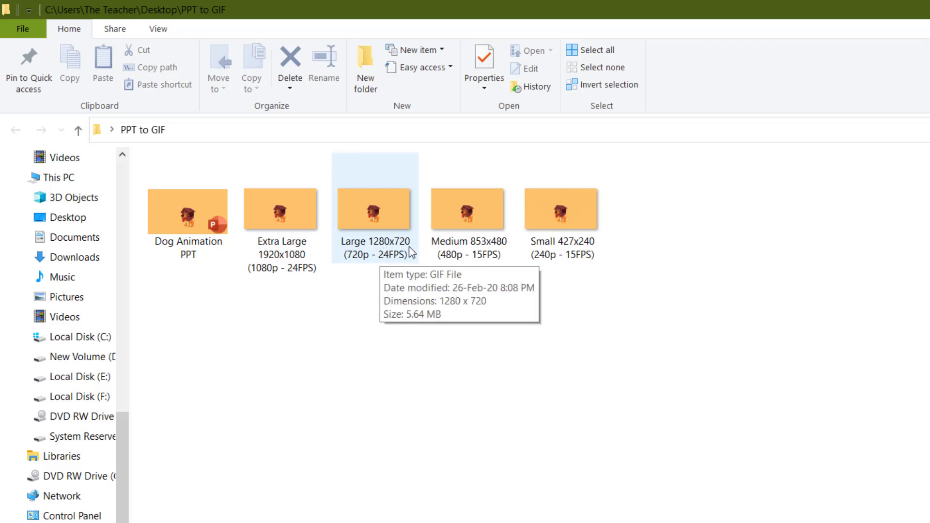
left_click(468, 243)
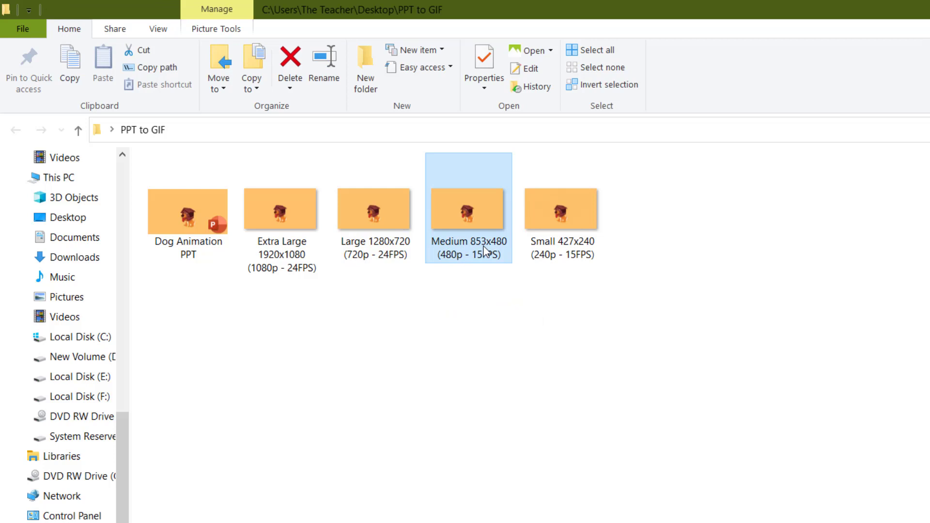
mouse_move(484, 251)
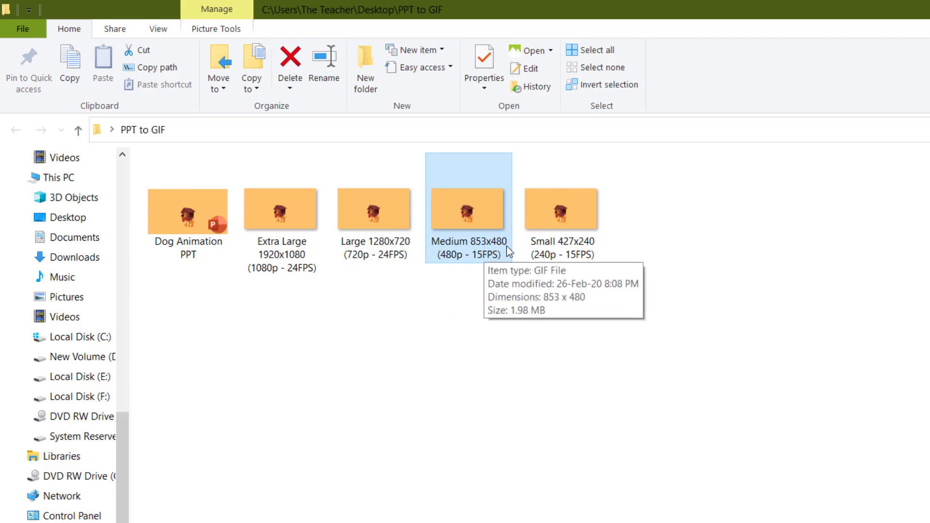
left_click(550, 250)
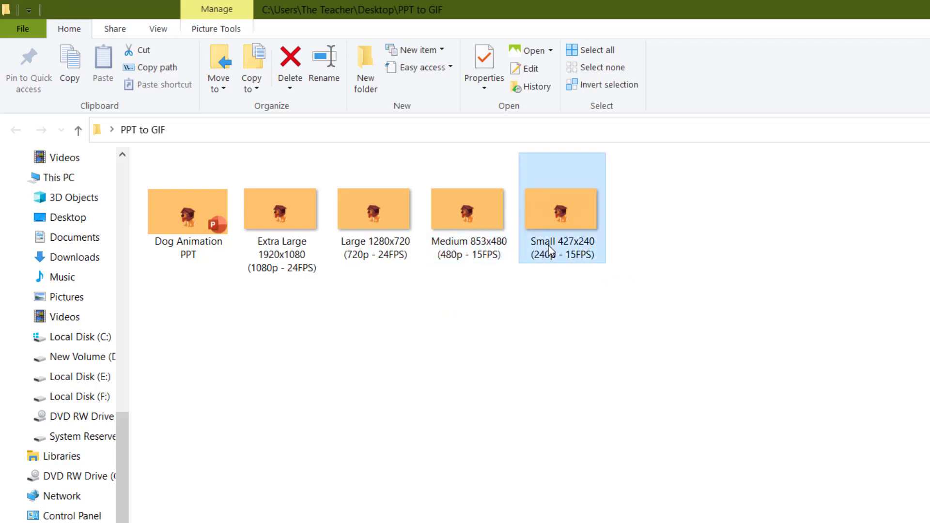
mouse_move(573, 249)
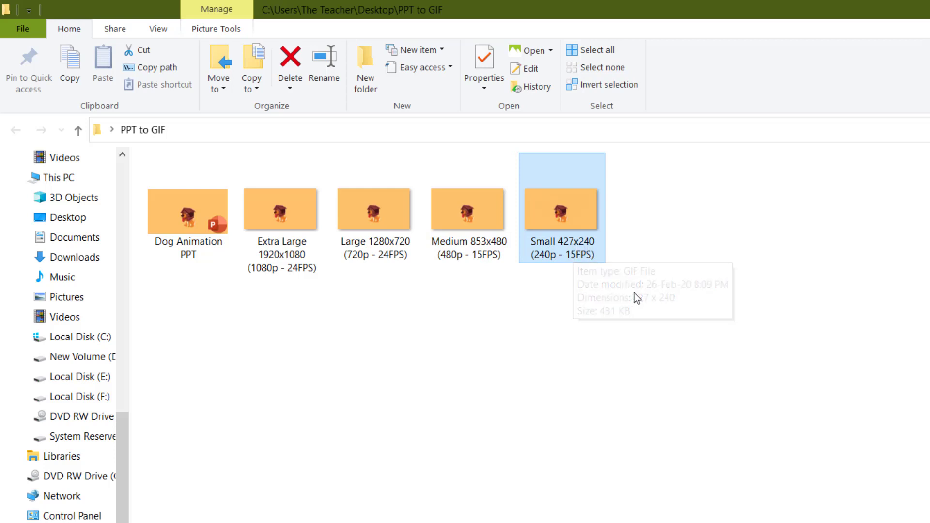
left_click_drag(634, 292, 257, 201)
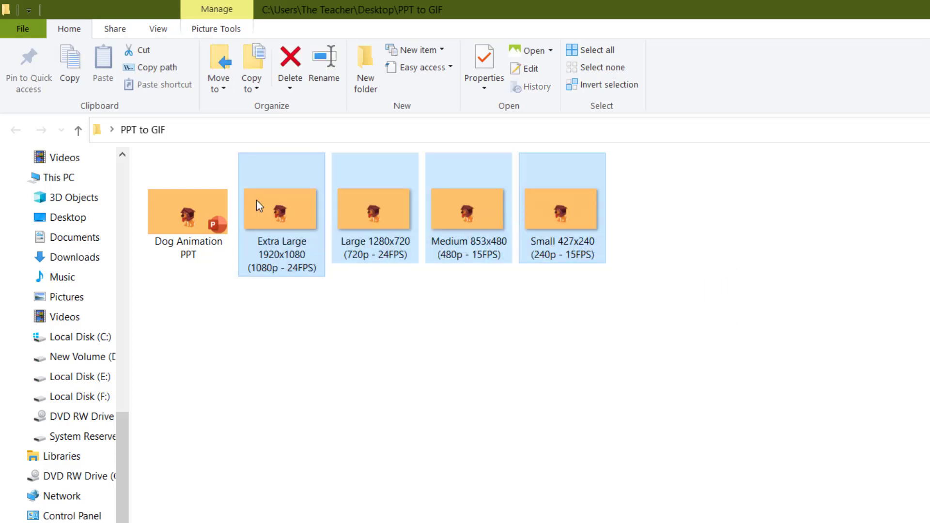
left_click(487, 305)
- Play the Extra Large, Large, Medium and Small GIFs in Photos, ending on Medium 853x480
double_click(294, 213)
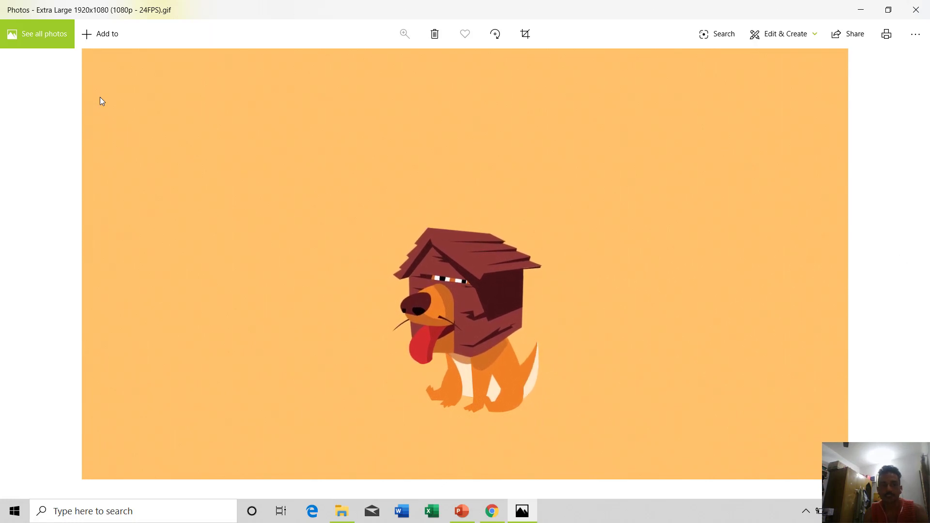
key("Right")
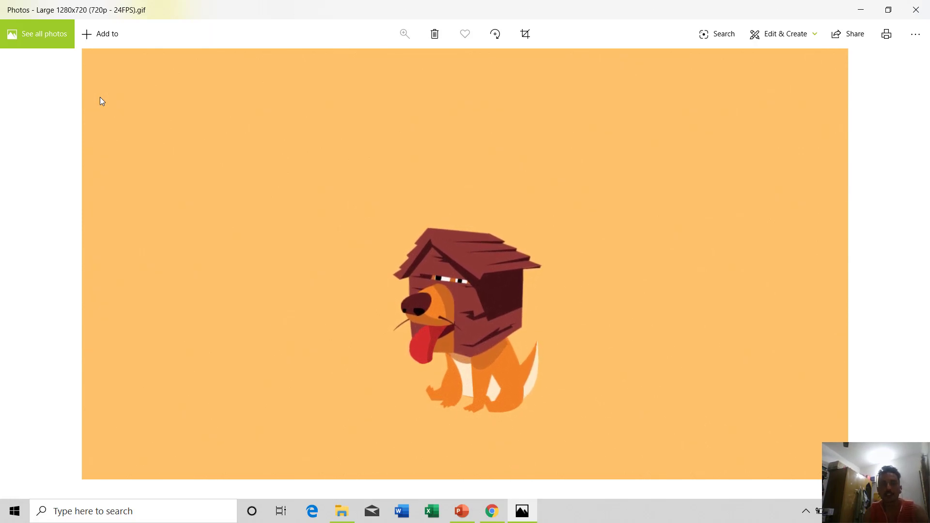
key("Right")
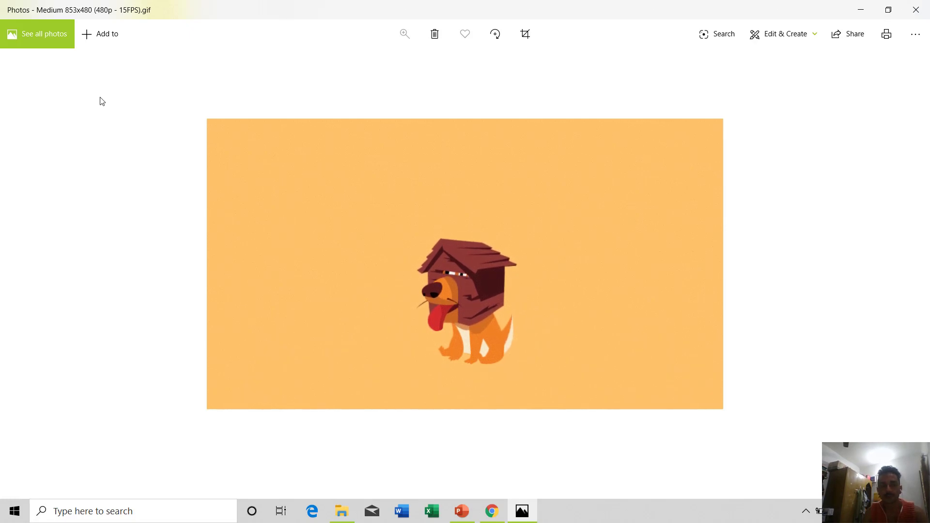
key("Right")
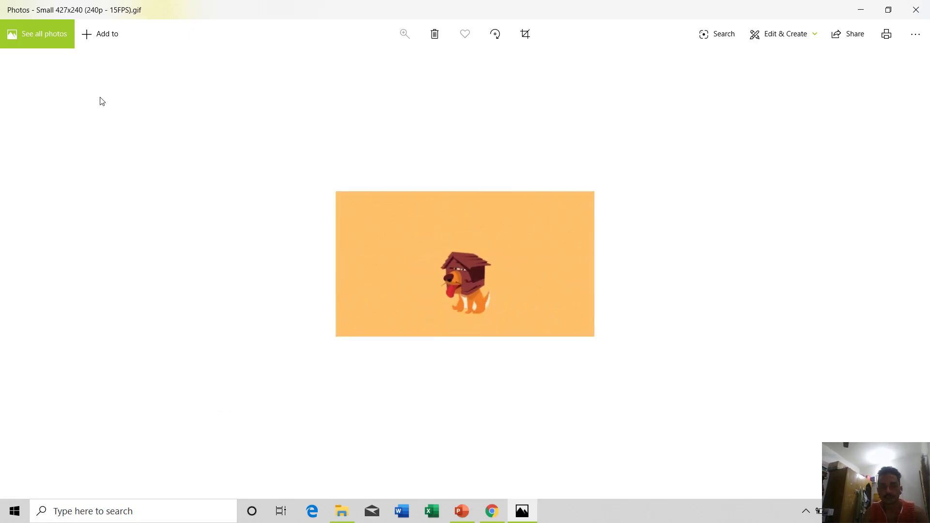
key("Left")
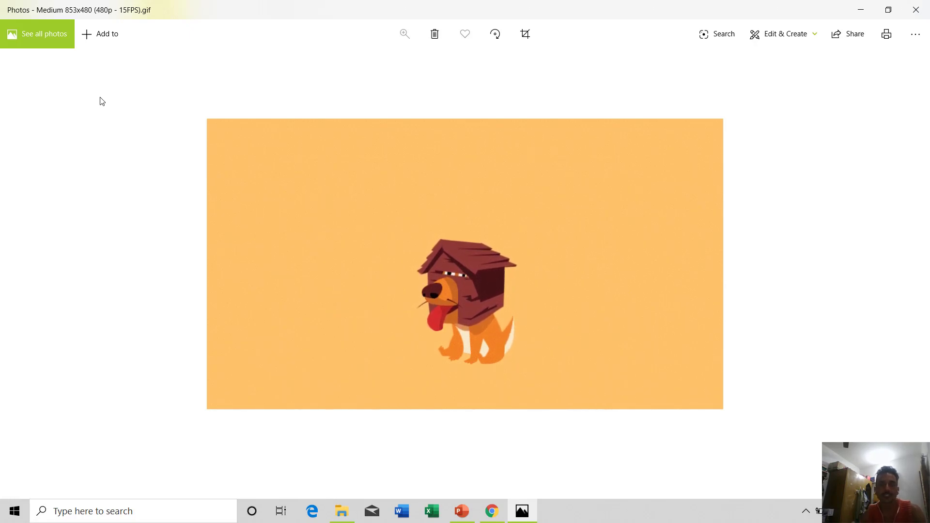
- Close Photos and return to slide 1 in the PowerPoint editor
key("alt+F4")
left_click(462, 511)
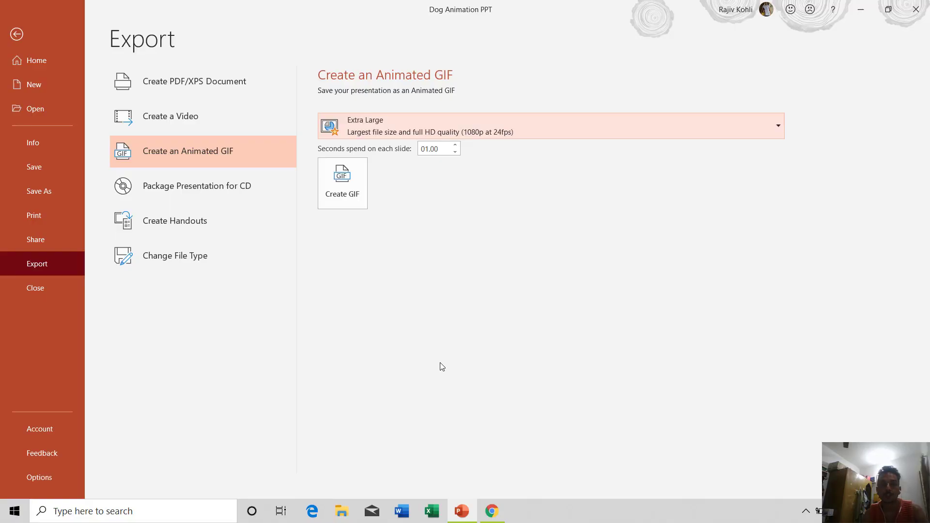
left_click(17, 34)
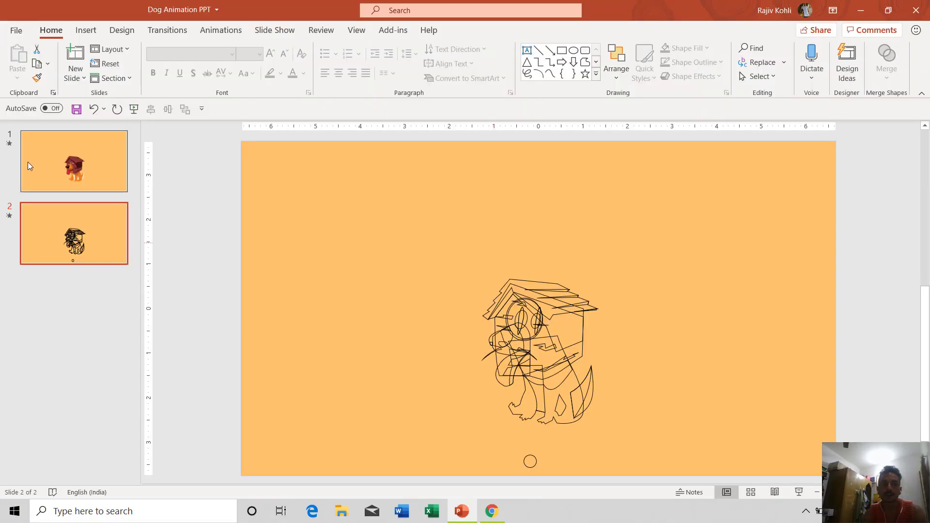
left_click(49, 162)
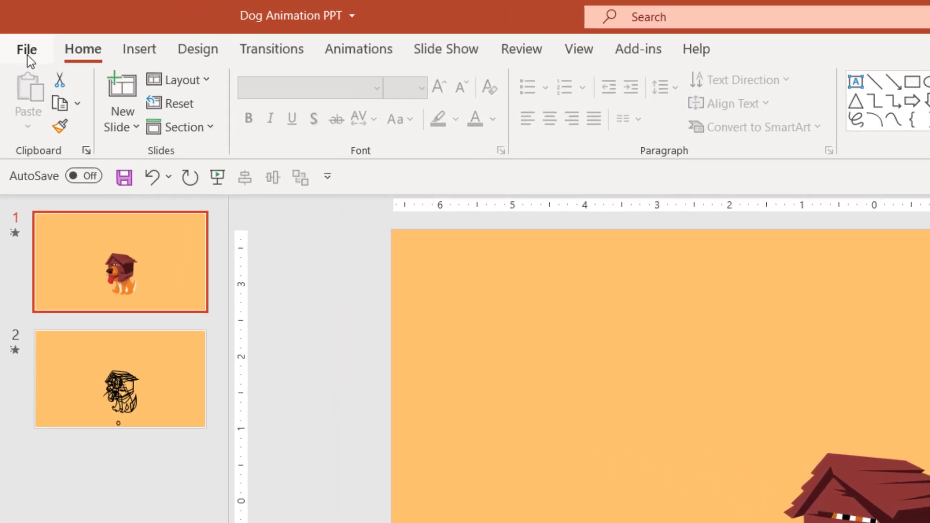
- Choose Create a Video at Ultra HD (4K) quality and start creating the video
left_click(27, 54)
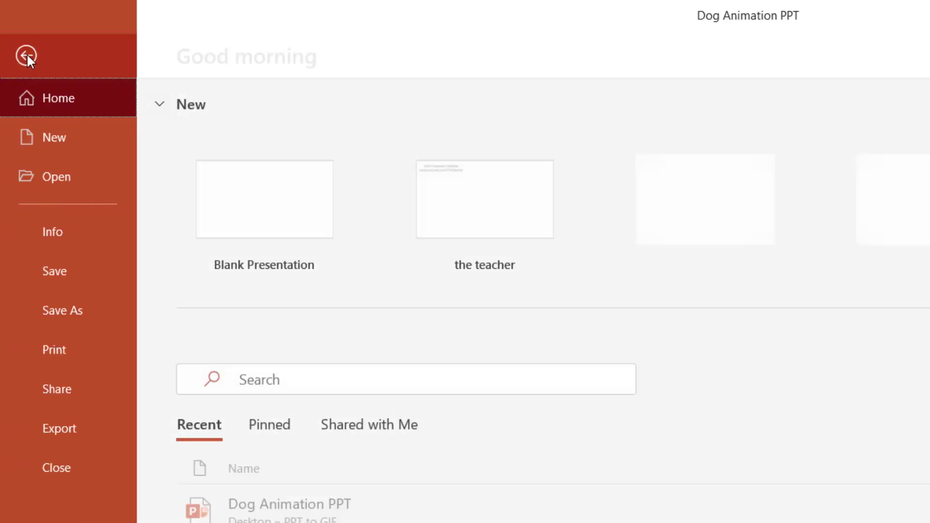
left_click(65, 432)
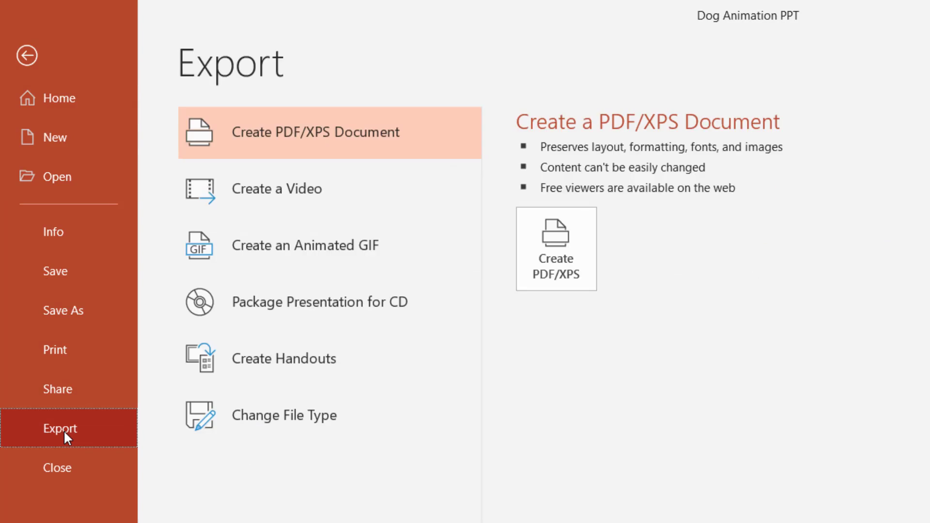
left_click(315, 185)
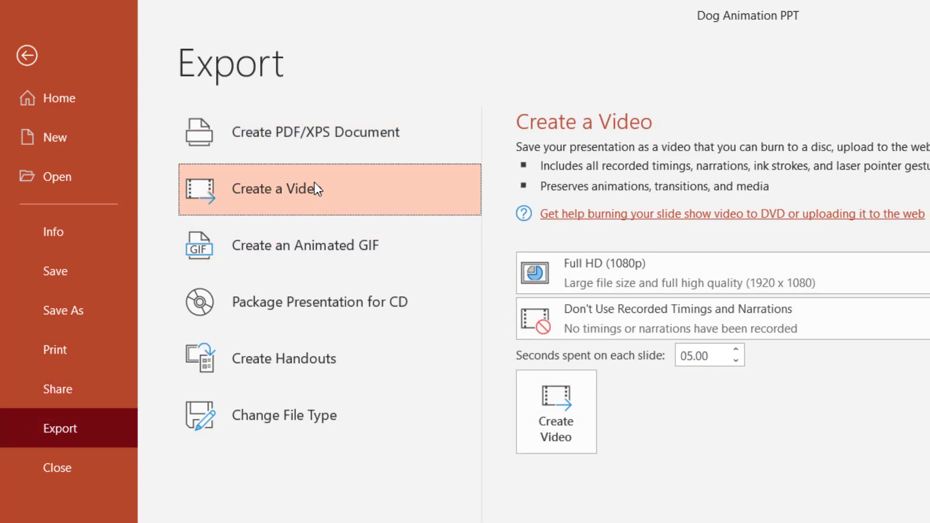
left_click(899, 277)
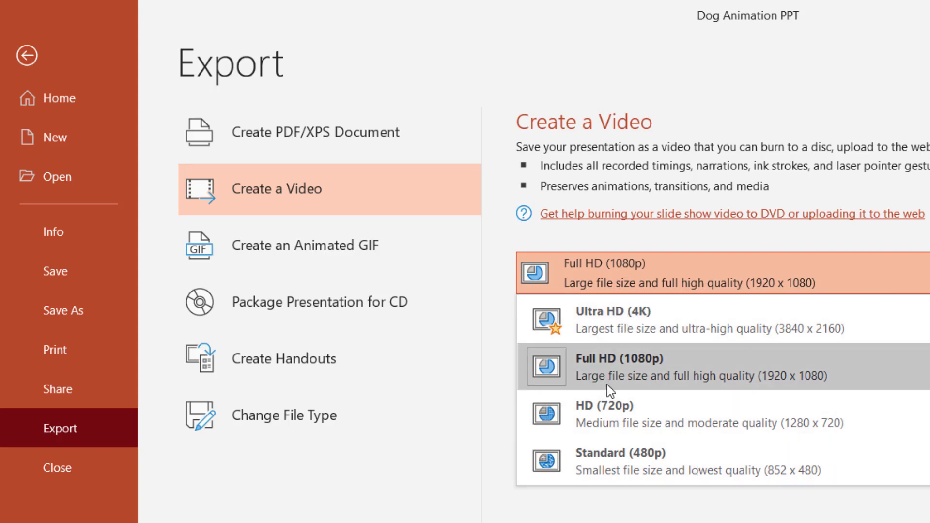
left_click(625, 322)
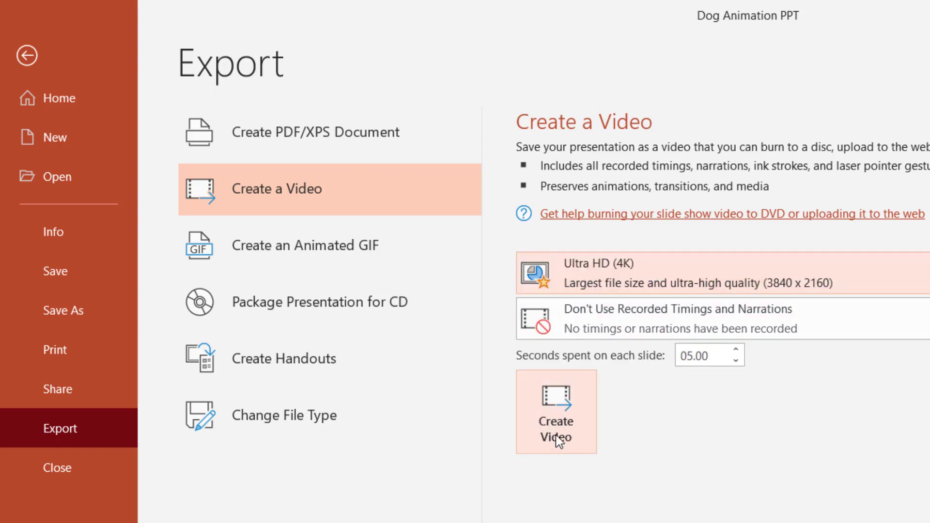
left_click(558, 420)
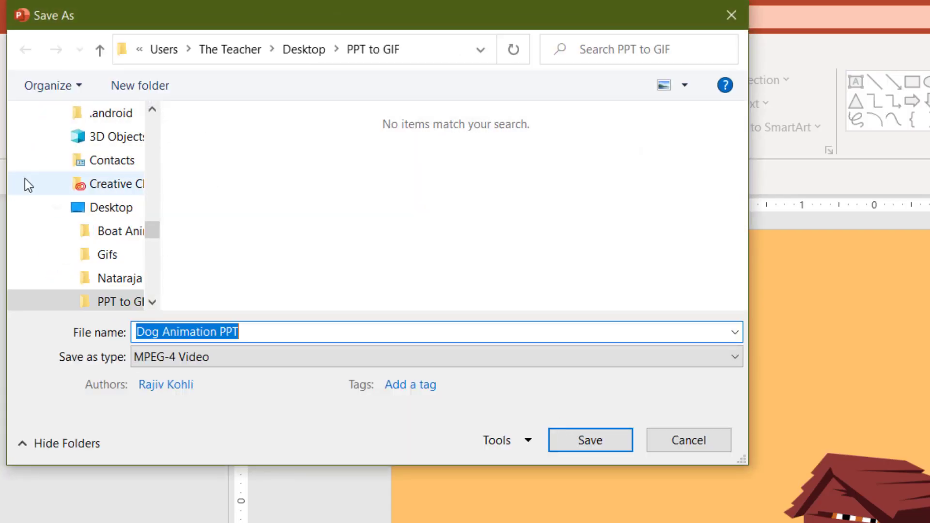
- Save the 4K video to the Desktop, renaming it Dog Animation Video
left_click(118, 209)
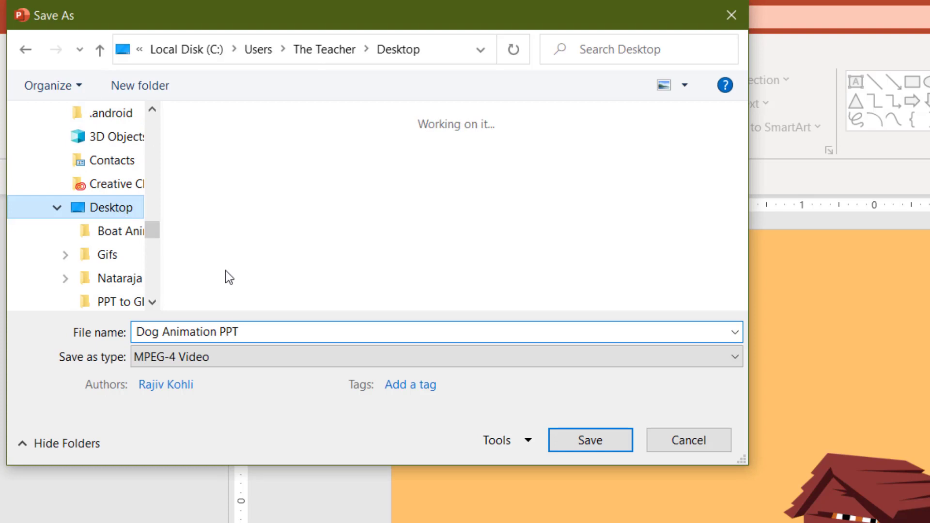
left_click(289, 329)
left_click(310, 334)
key("BackSpace")
key("BackSpace")
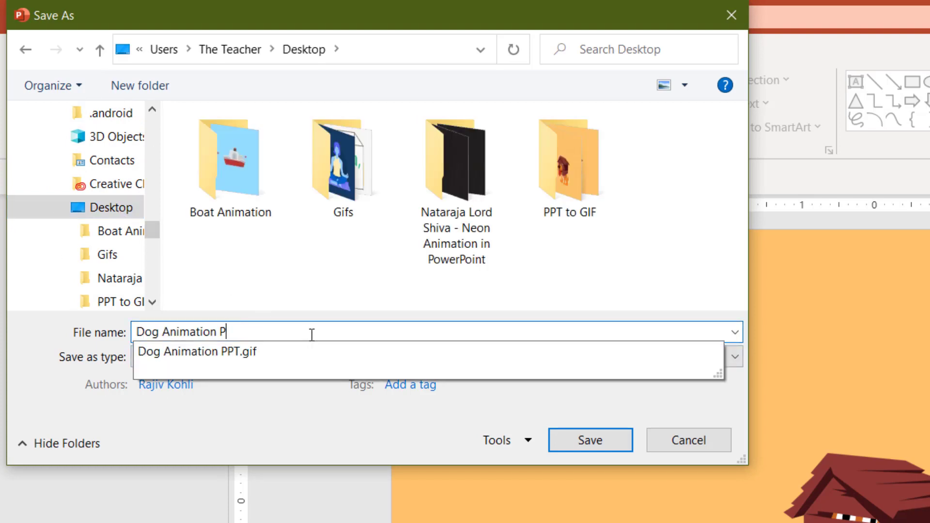
type("Vid")
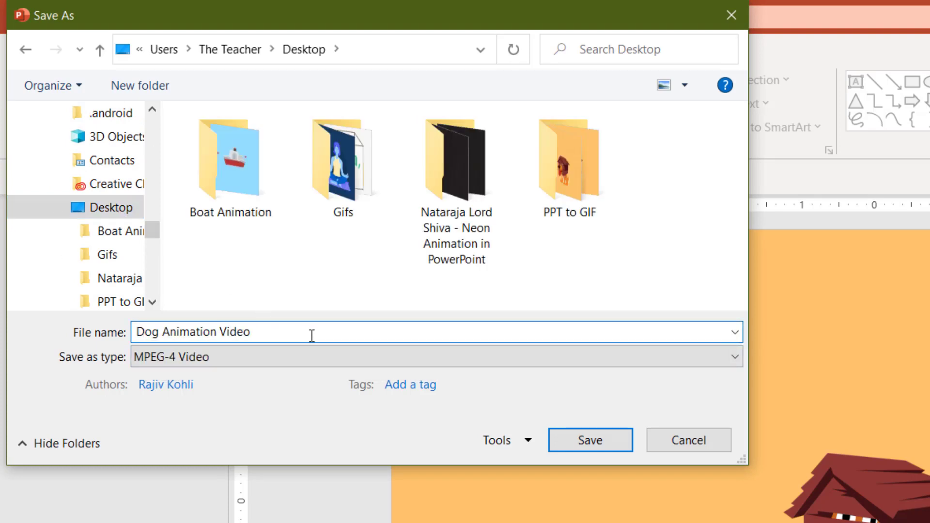
type("eo")
left_click(603, 449)
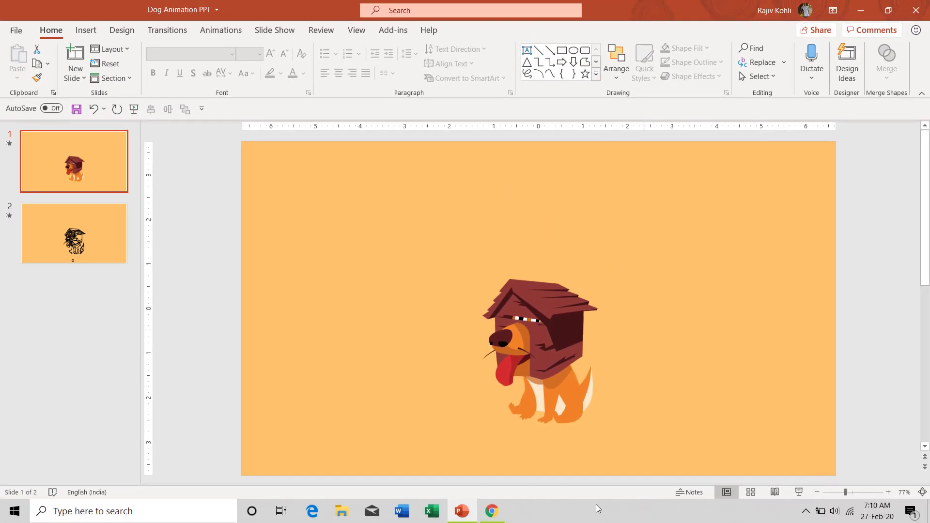
left_click(860, 10)
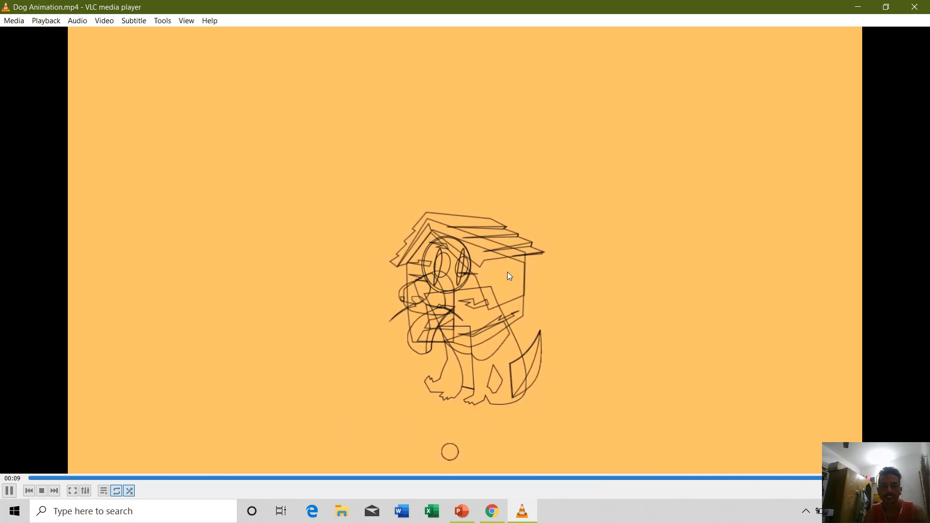
key("alt+F4")
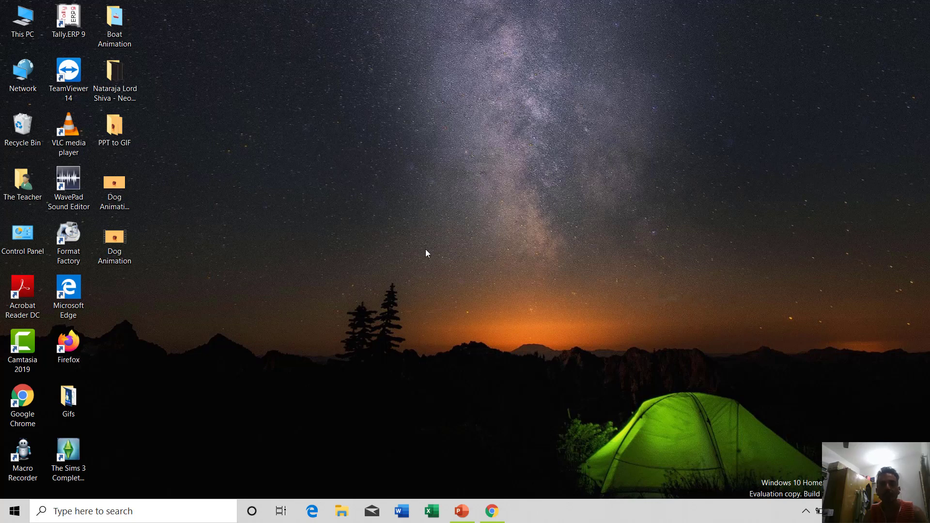
- Search Google for 'mp4 to gif' and open the Ezgif video-to-GIF converter
left_click(493, 512)
left_click(63, 9)
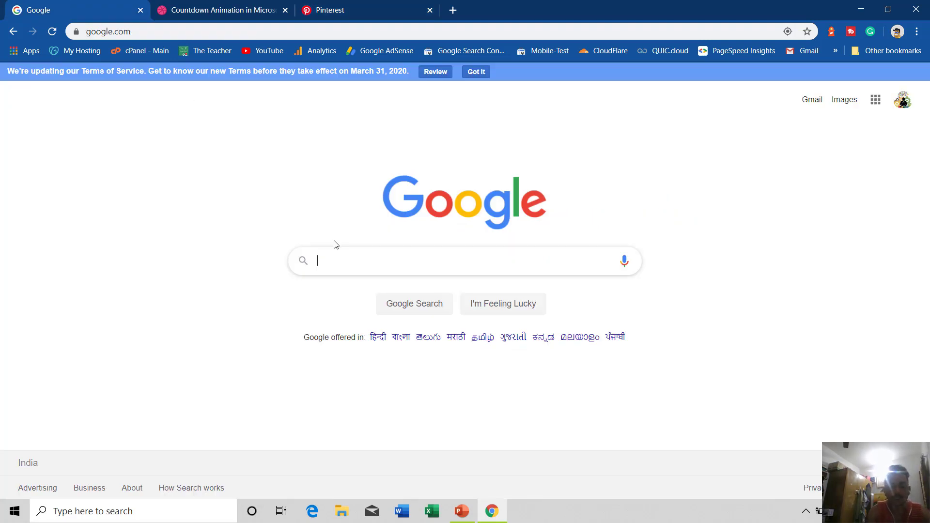
type("mp4 ")
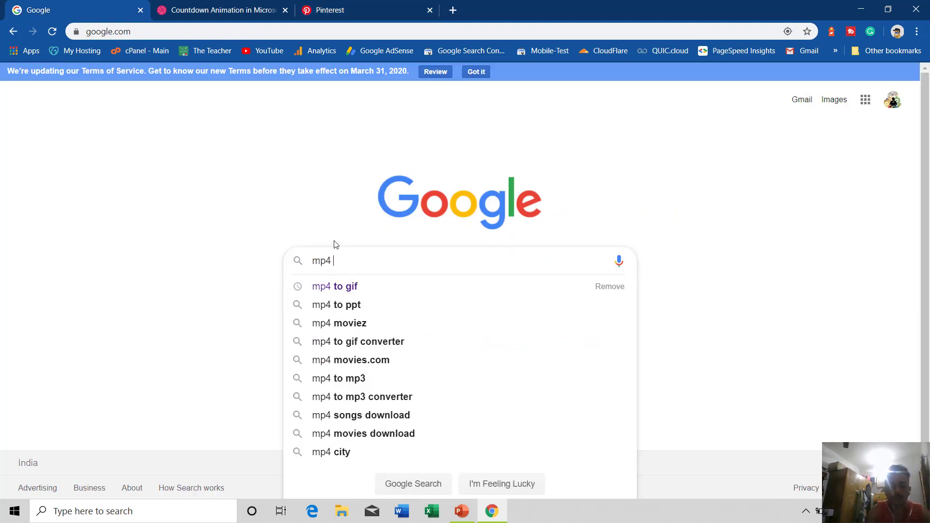
type("to gif")
key("Return")
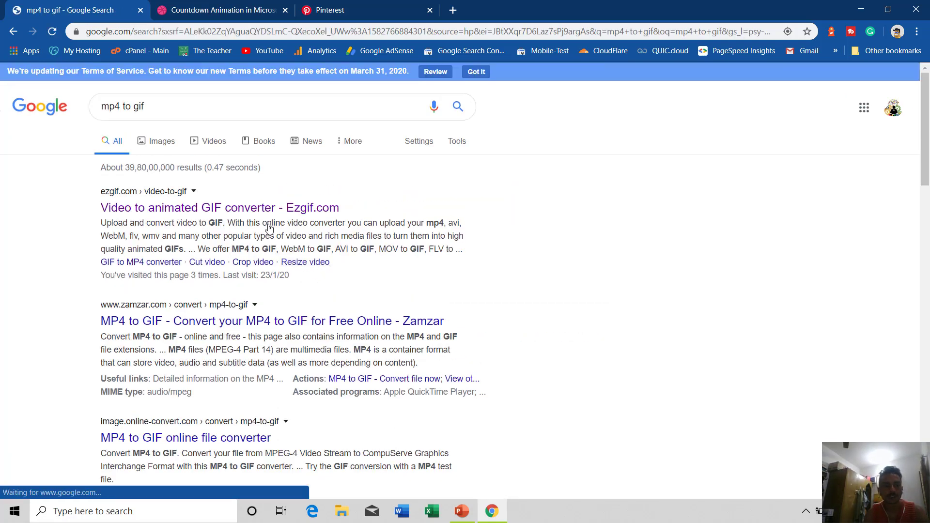
left_click(190, 209)
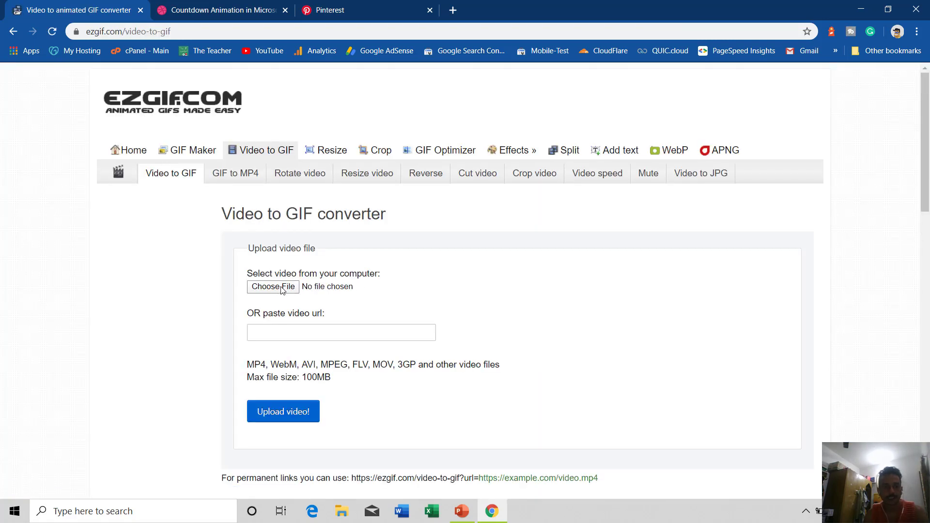
- Pick Dog Animation.mp4 from the Desktop and upload it to Ezgif
left_click(282, 288)
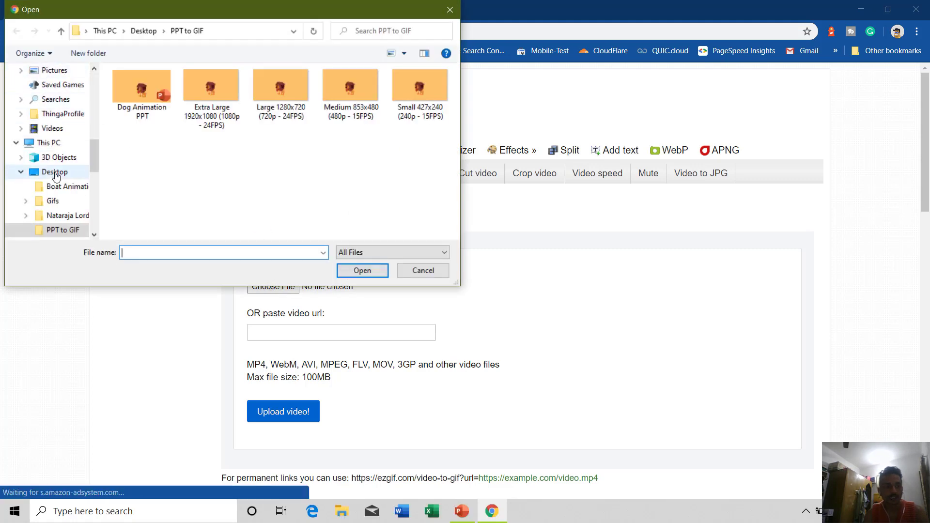
left_click(56, 174)
left_click(141, 187)
left_click(373, 271)
scroll(329, 295, "down", 3)
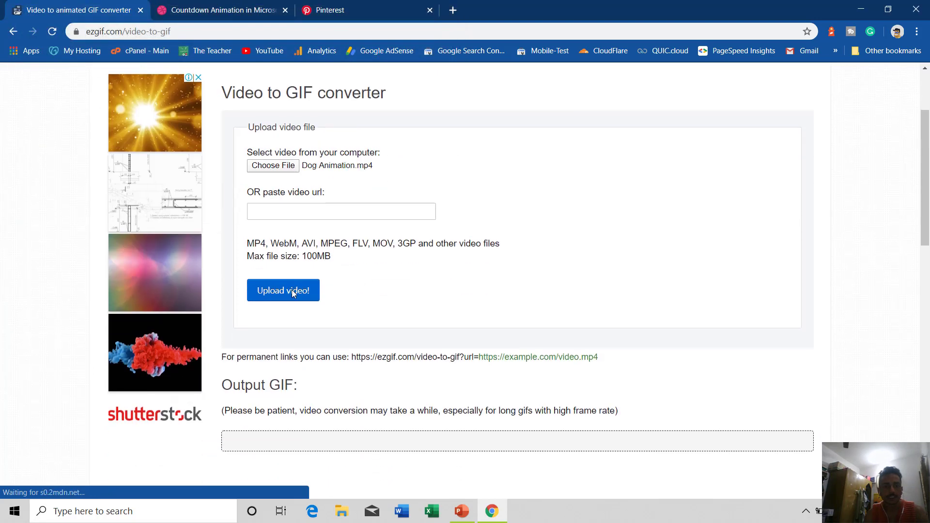
left_click(291, 292)
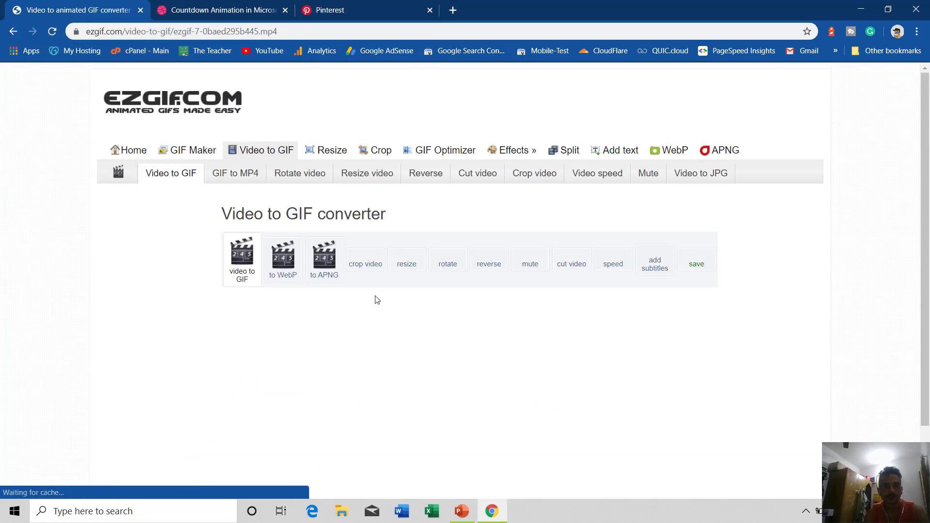
- Convert the uploaded dog video into an animated GIF
scroll(459, 283, "down", 4)
scroll(458, 285, "down", 2)
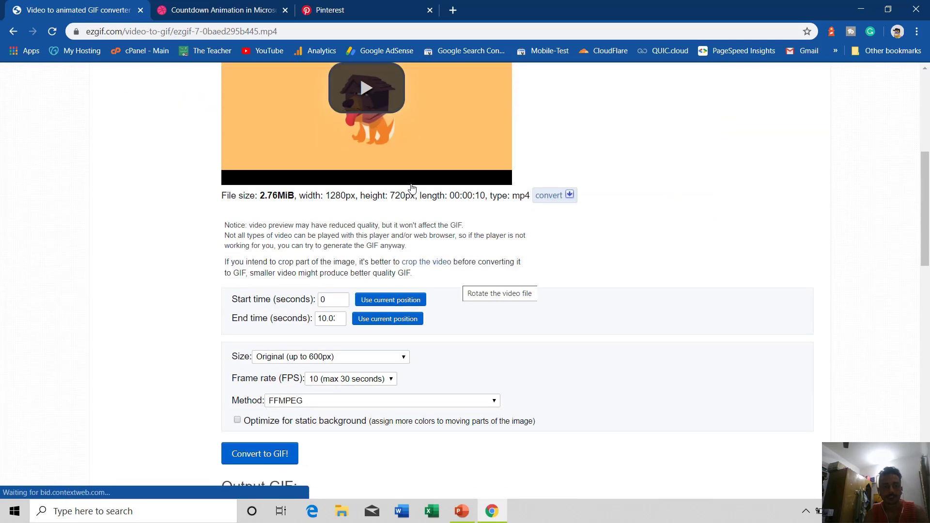
scroll(460, 291, "down", 2)
left_click(285, 387)
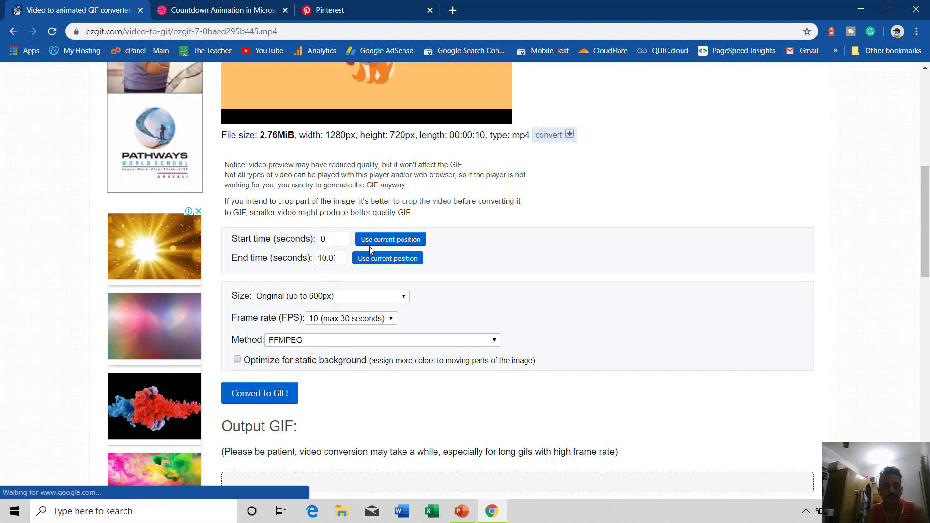
left_click(257, 396)
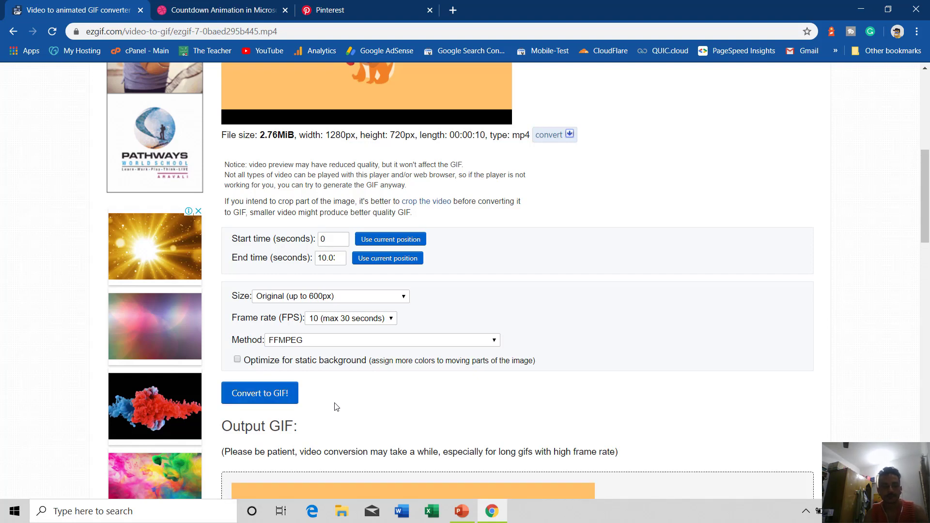
- Scroll to ezgif's converted output and save it to the Desktop as Dog GIF.gif
scroll(344, 382, "down", 5)
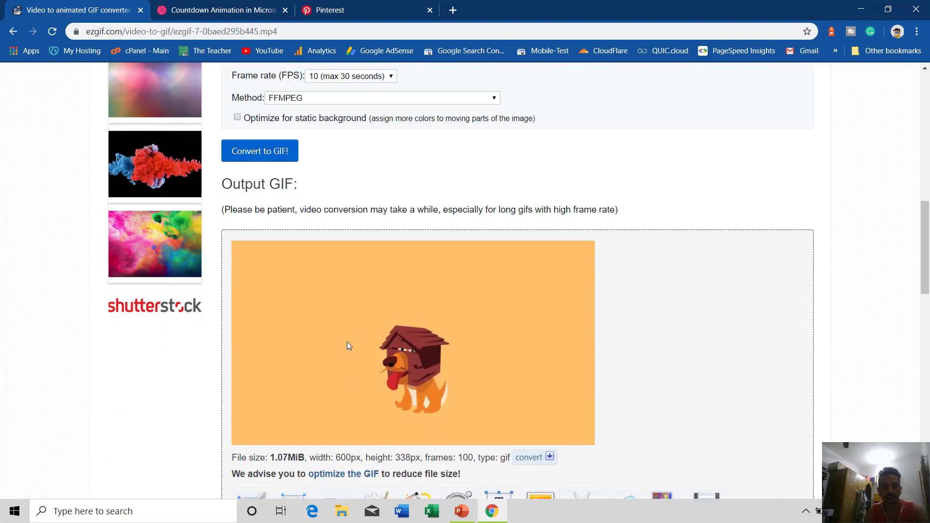
scroll(339, 291, "down", 1)
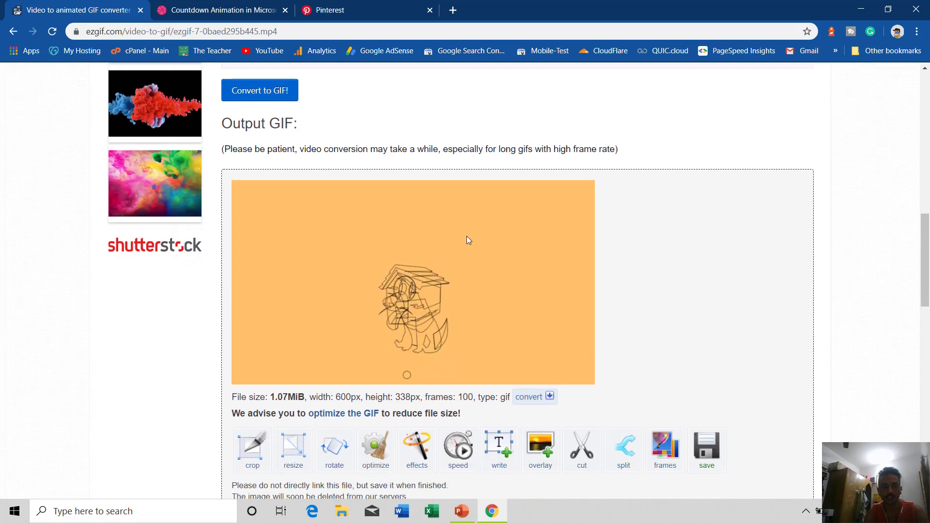
scroll(466, 238, "down", 2)
right_click(413, 140)
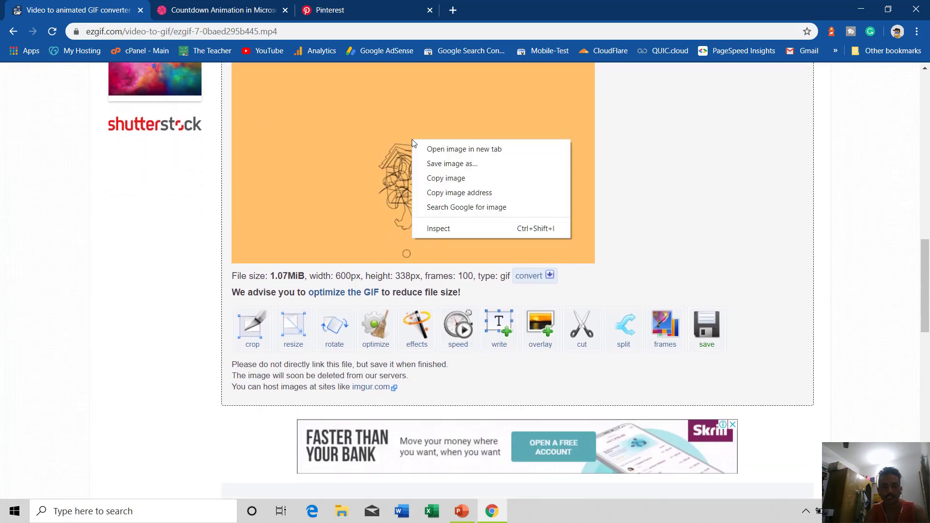
left_click(434, 166)
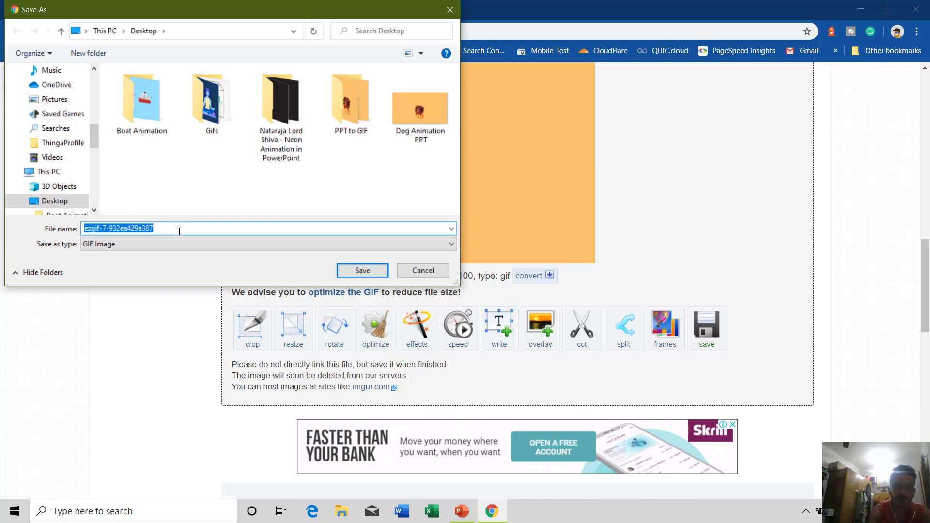
type("Dog GIF")
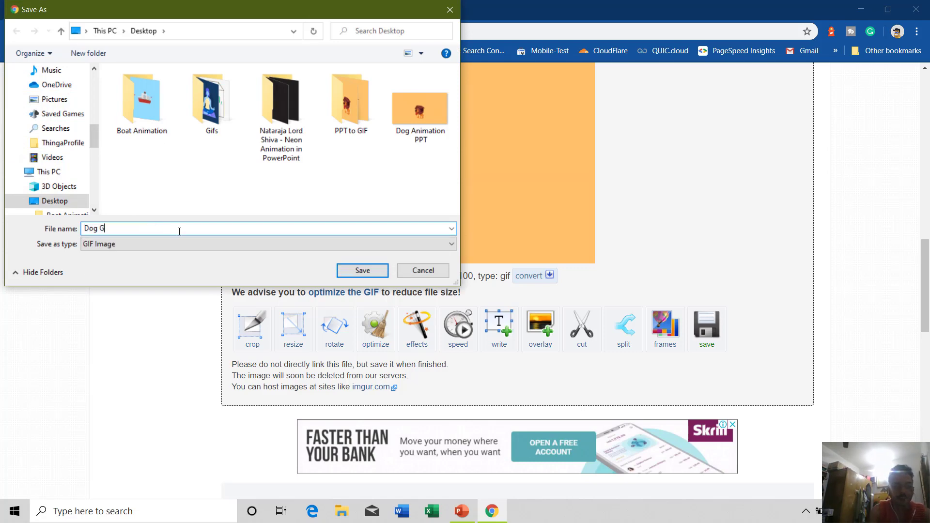
key("Return")
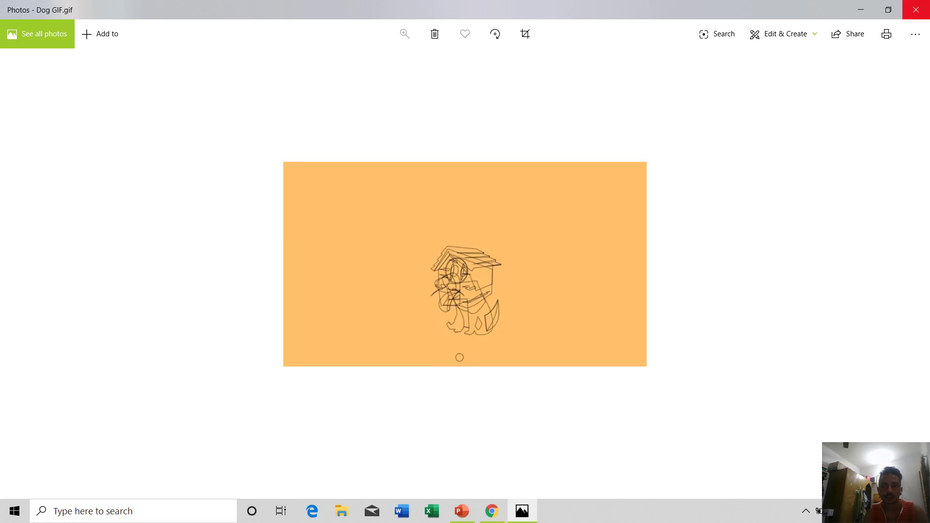
- Close the Dog GIF.gif preview in Photos and switch back to the Dog Animation PPT deck
left_click(915, 10)
left_click(462, 511)
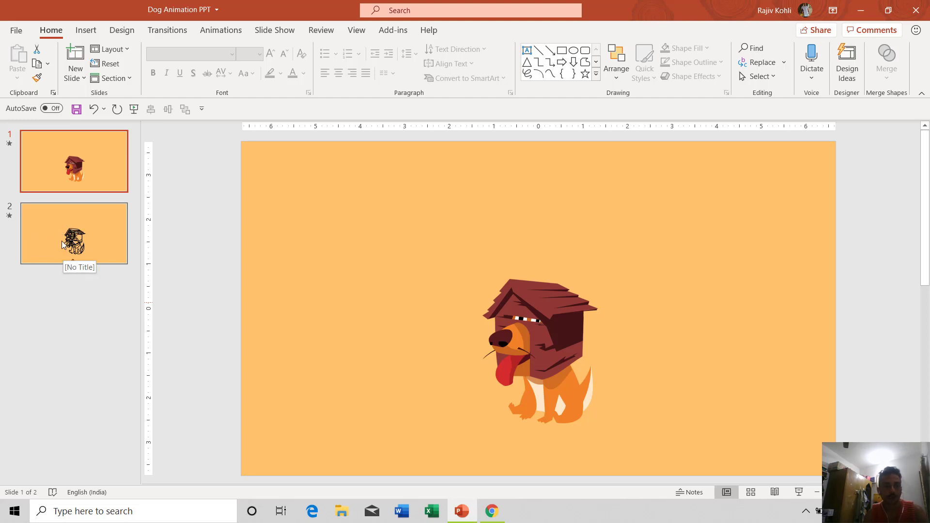
- Hide slide 2, then export an animated GIF at Large quality (720p, 24fps)
right_click(76, 229)
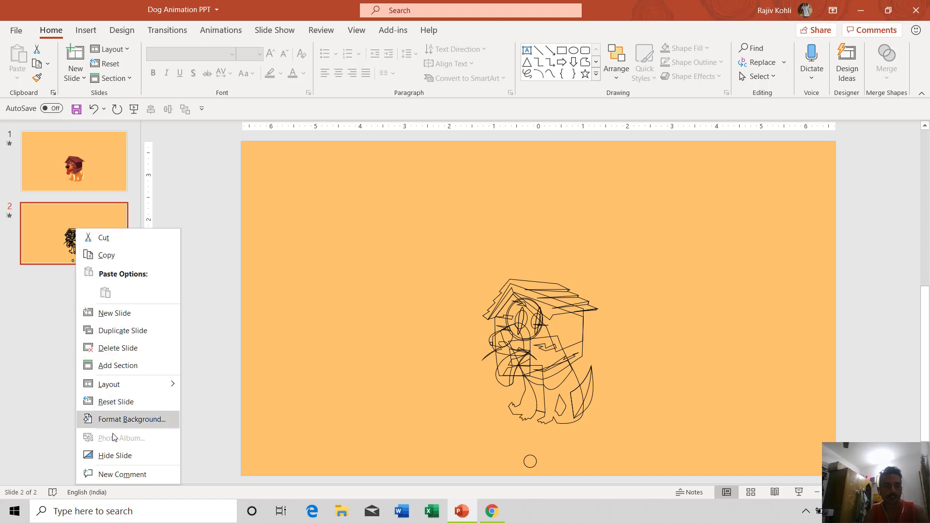
left_click(111, 457)
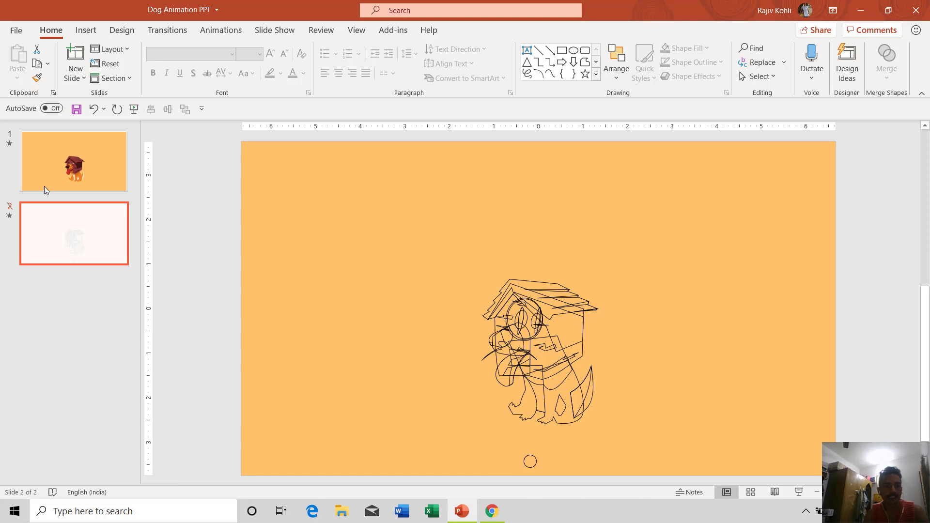
left_click(10, 31)
left_click(43, 262)
left_click(190, 158)
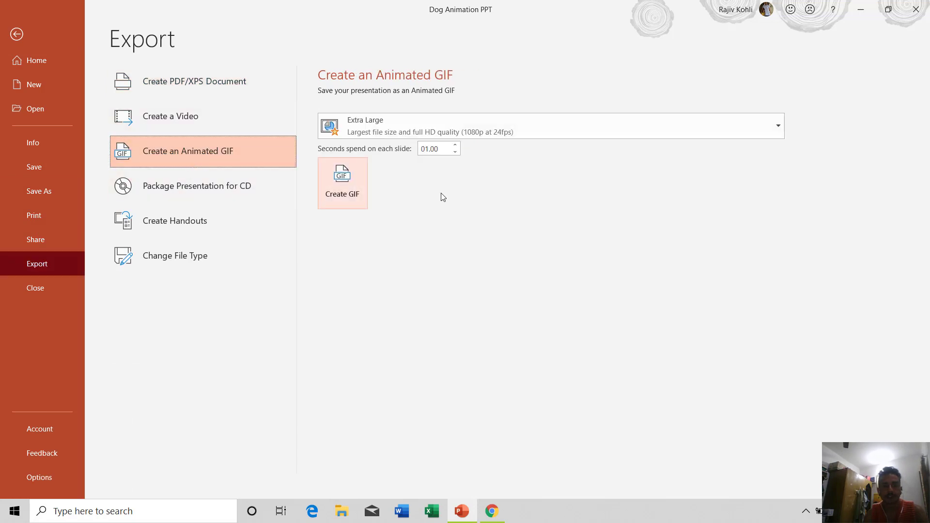
left_click(369, 124)
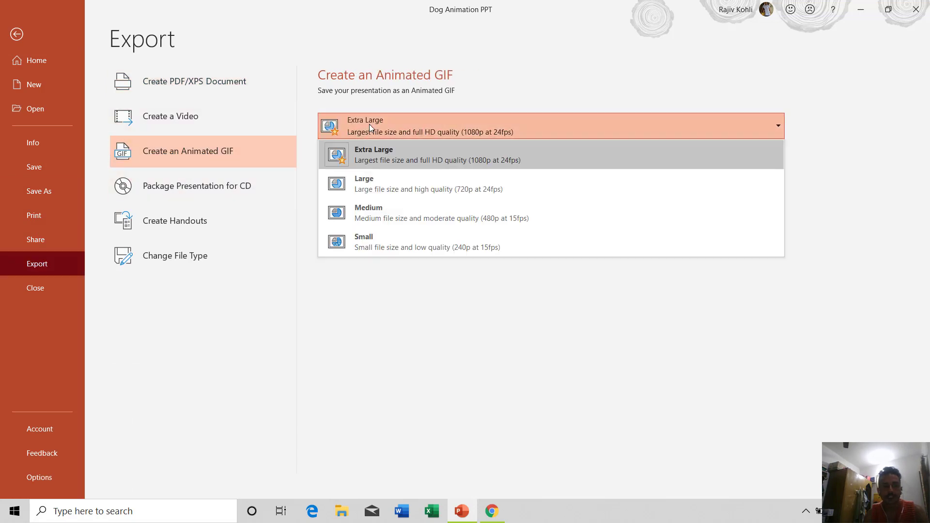
left_click(376, 188)
left_click(328, 171)
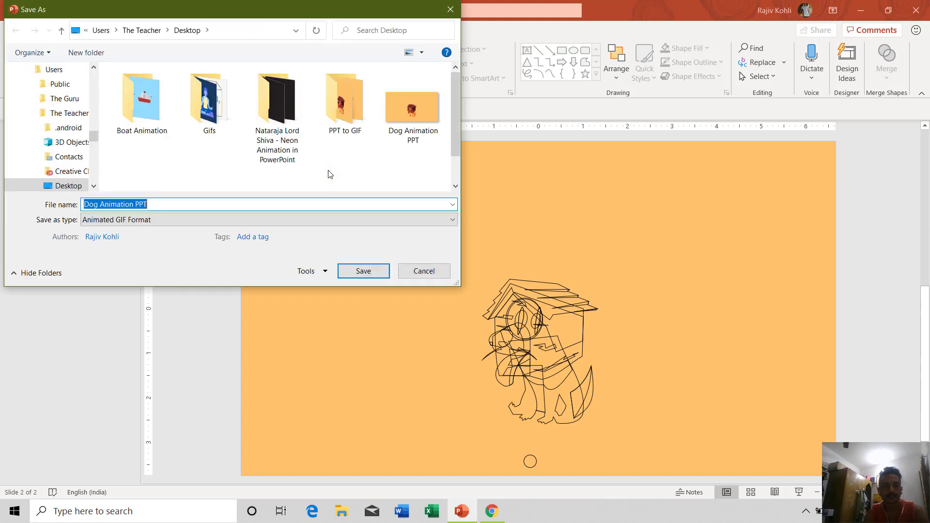
- Name the GIF 'Dog Animation One Slide Only' and save it to the Desktop
left_click(137, 205)
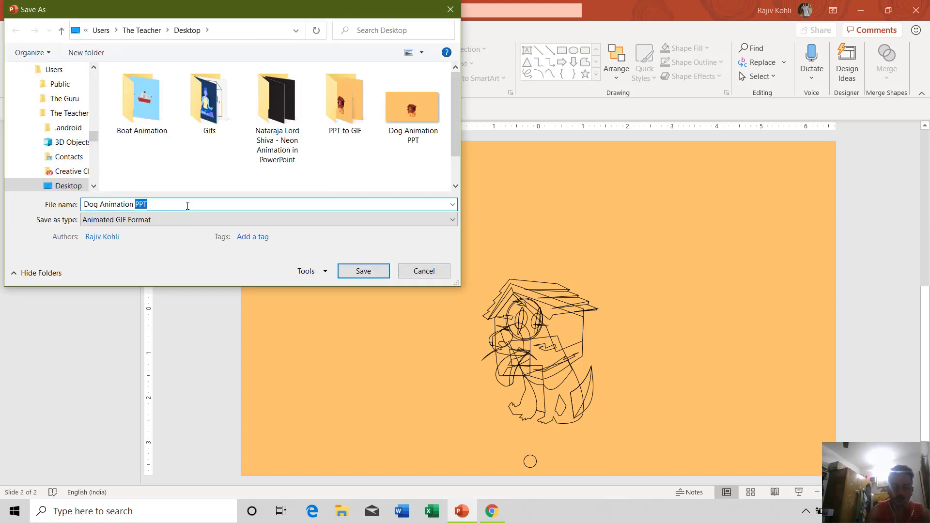
type("One Sl")
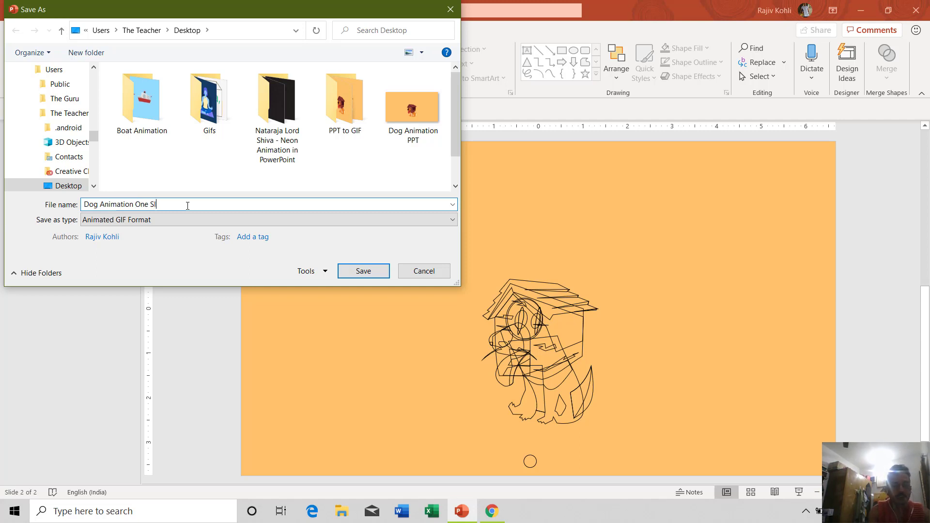
type("ide Only")
key("Return")
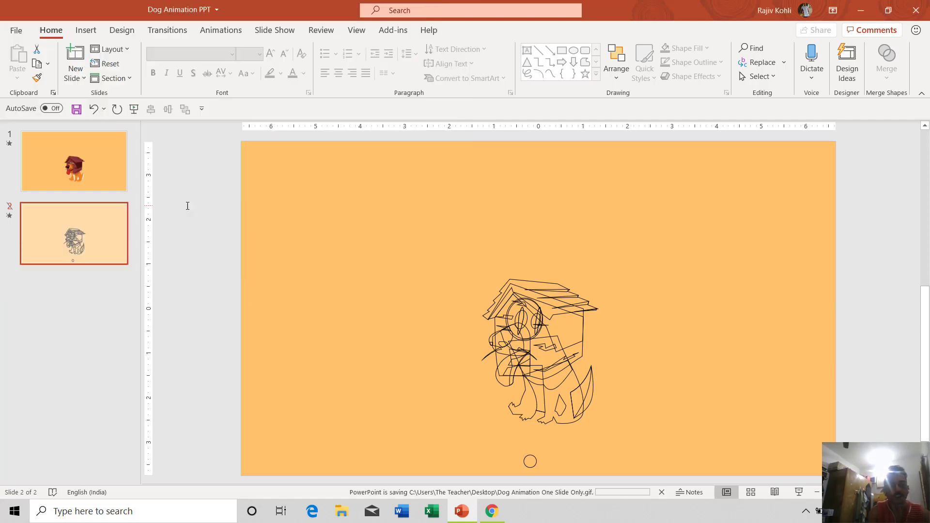